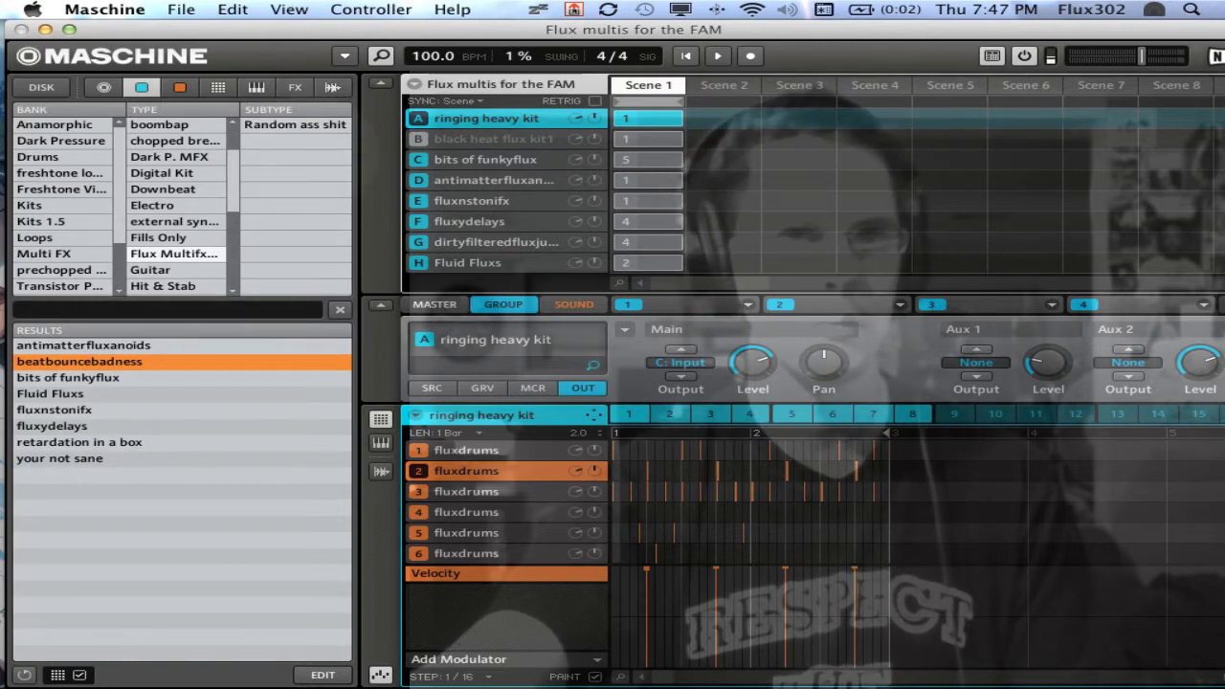
Browse the group library by the Random ass shit subtype, the boombap type under Kits, and the Multi FX bank.
click(293, 125)
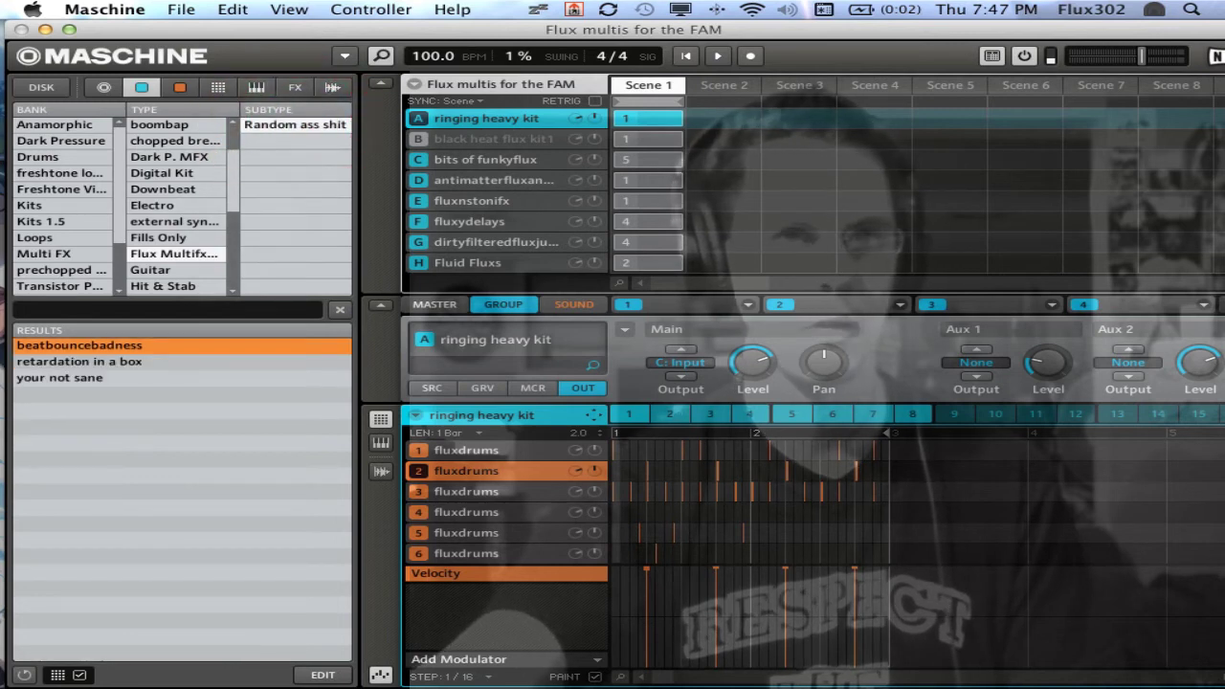
click(287, 124)
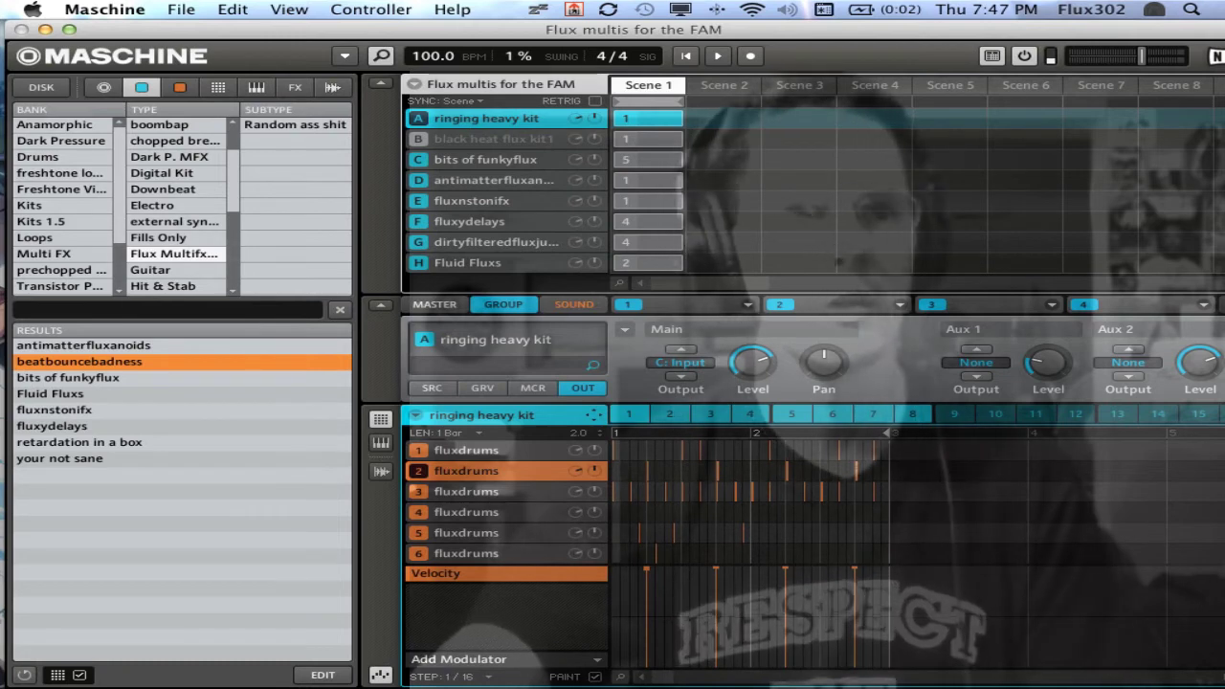
click(60, 209)
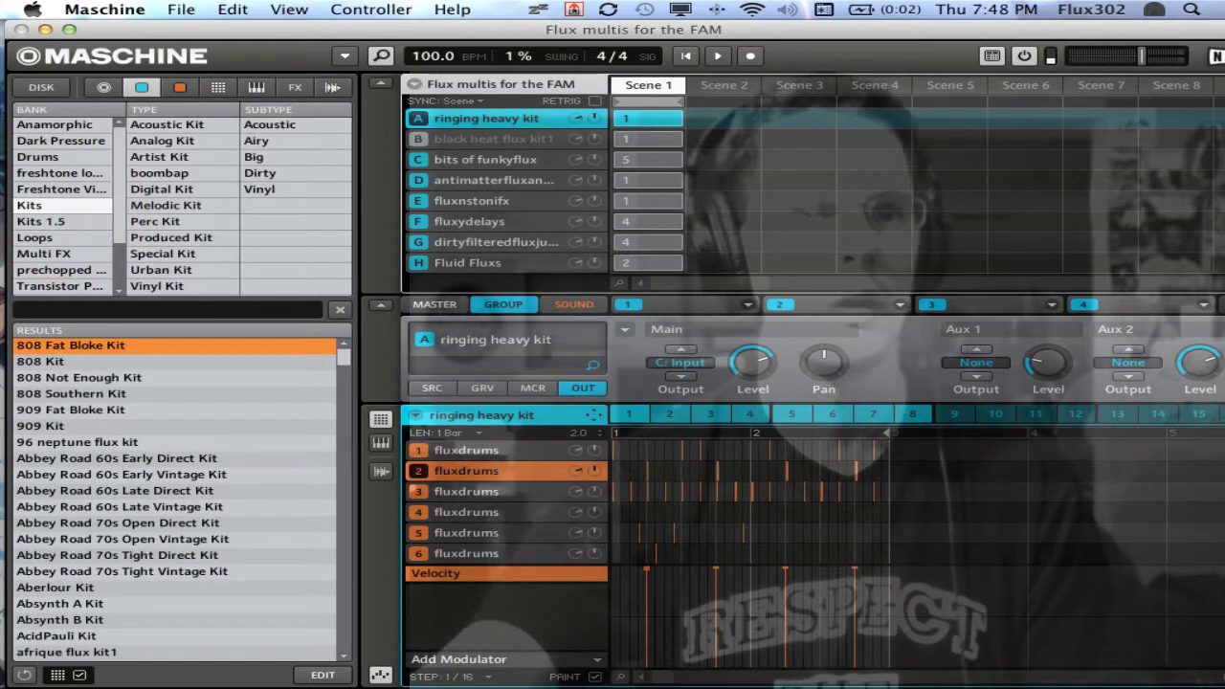
click(152, 173)
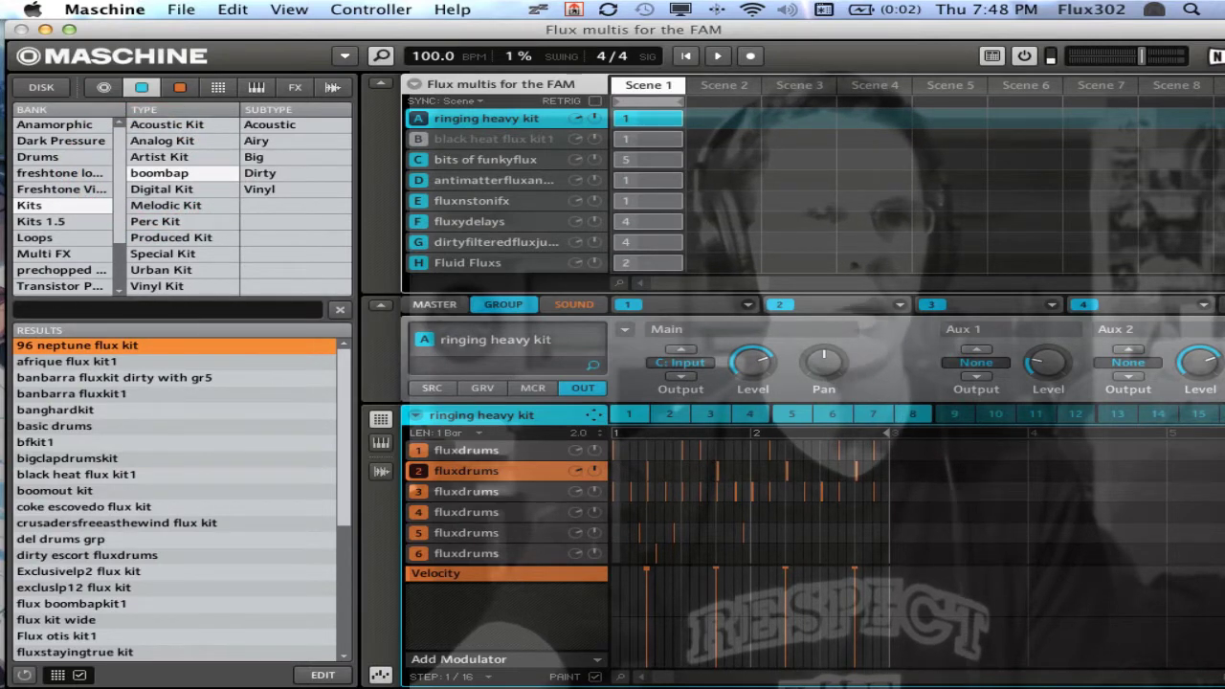
click(182, 173)
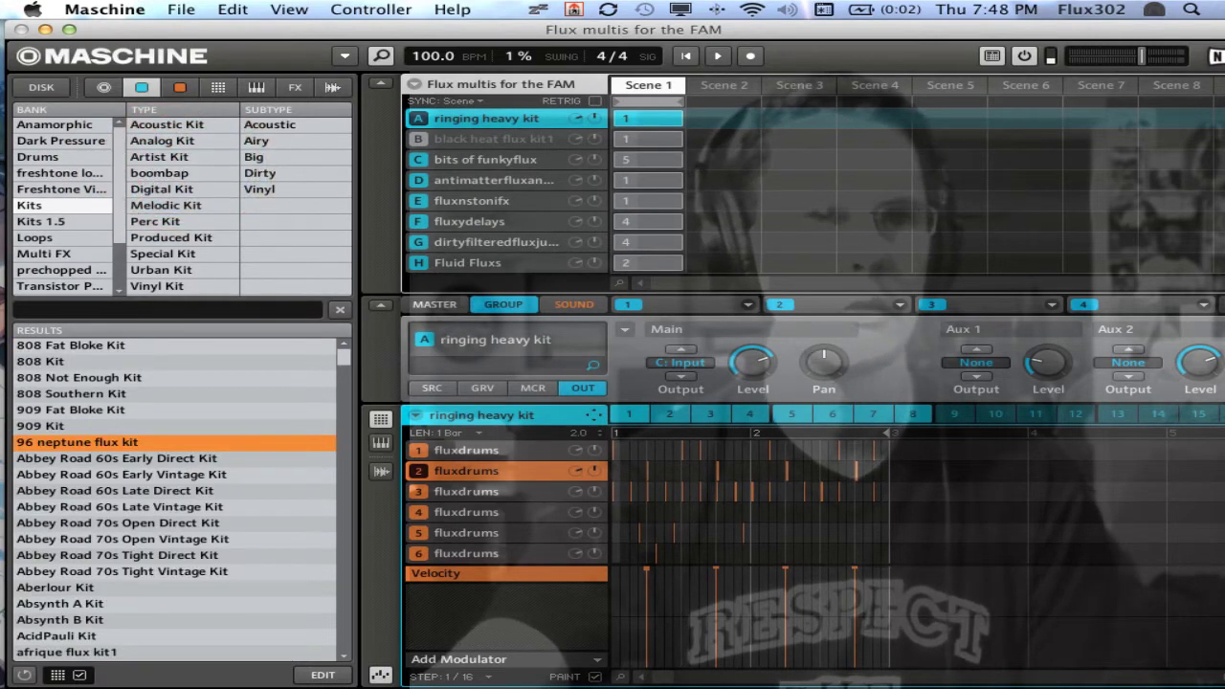
click(30, 205)
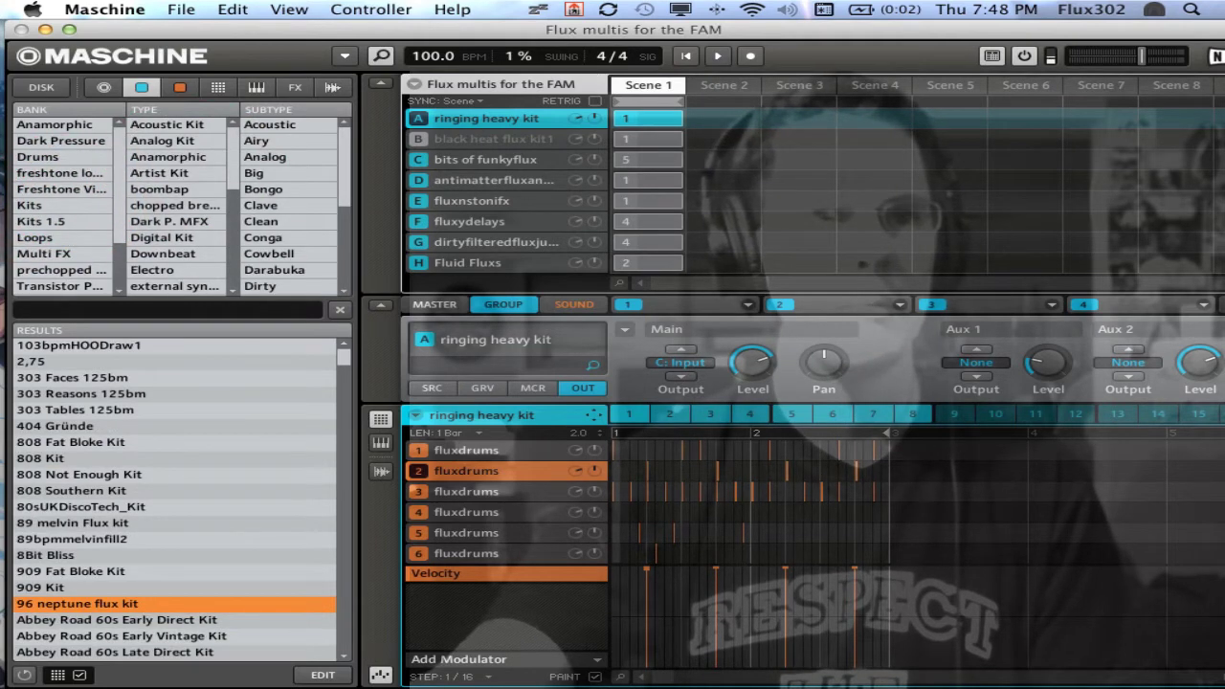
click(65, 252)
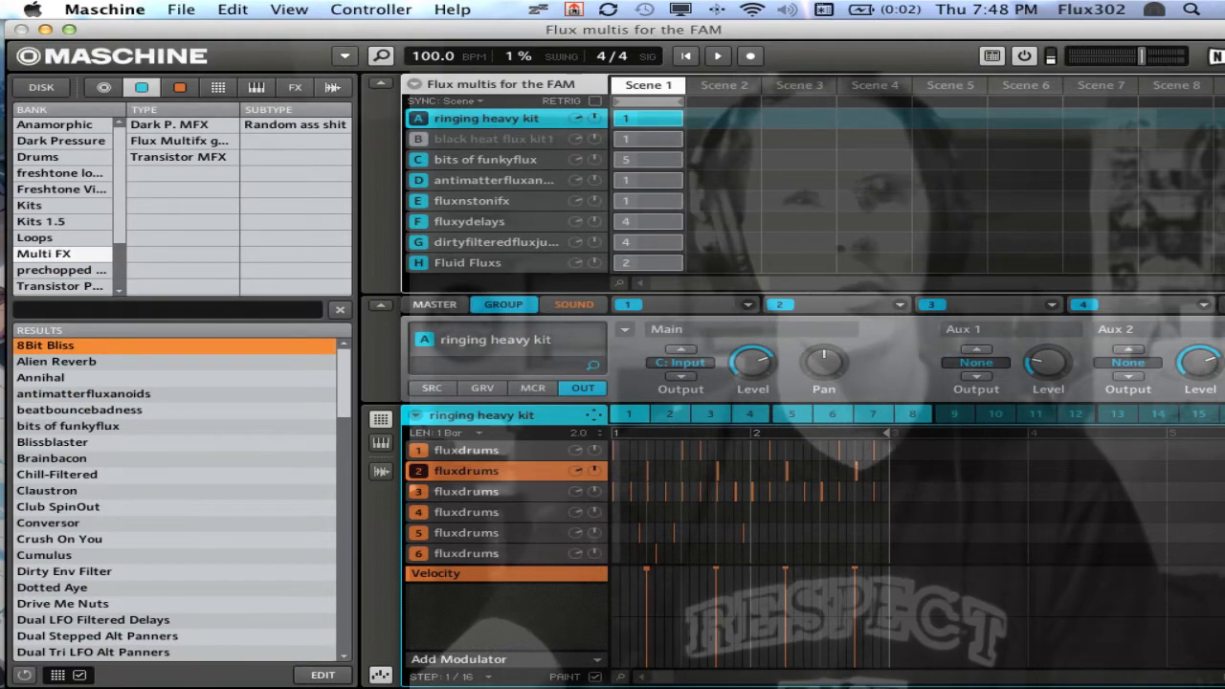
Hide the browser and audition the first two fluxdrums sounds of the ringing heavy kit, keeping that group selected.
click(381, 56)
click(53, 136)
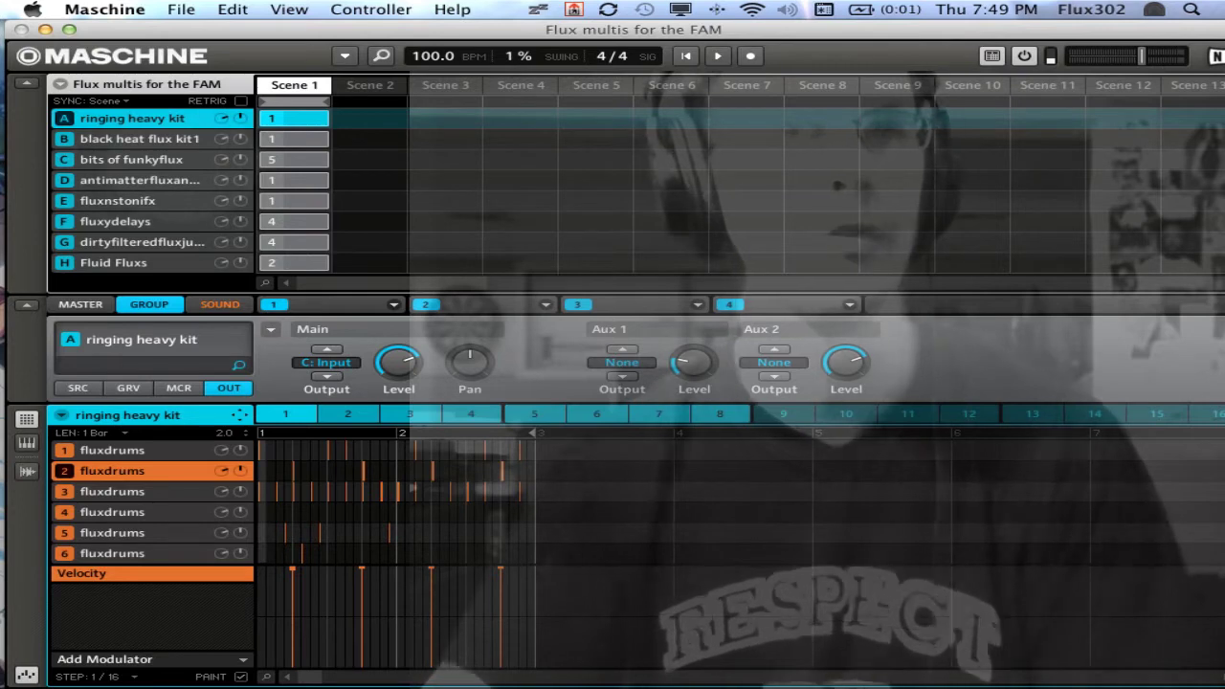
click(112, 450)
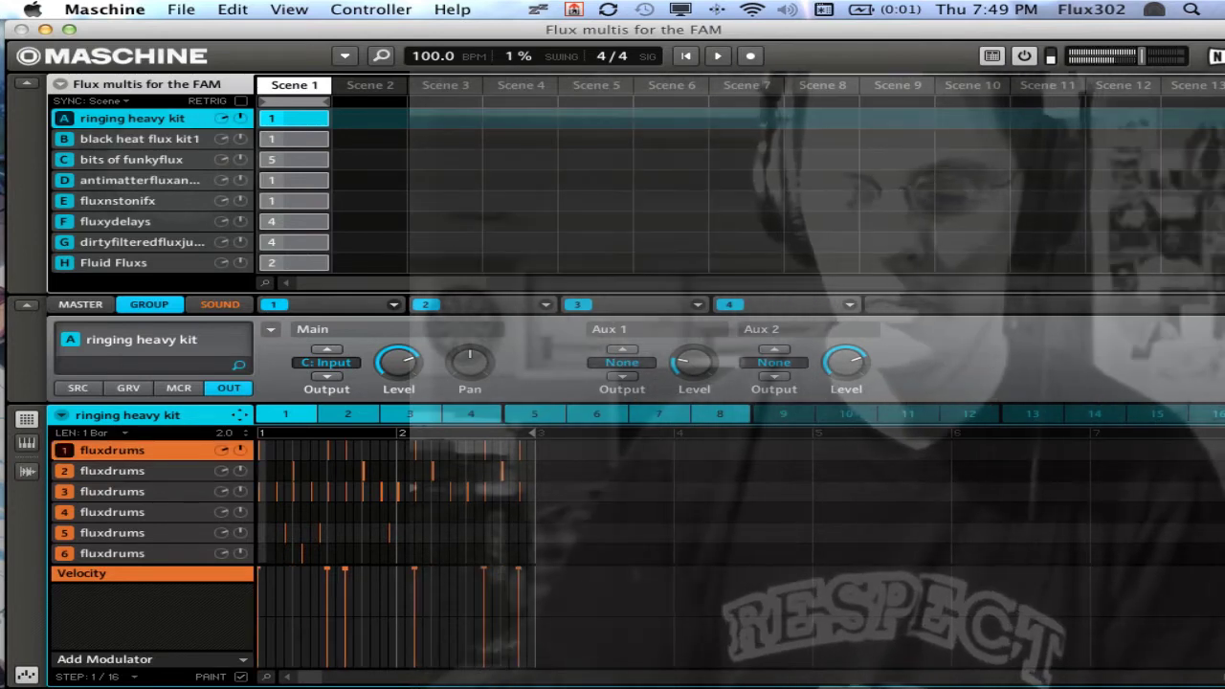
click(112, 470)
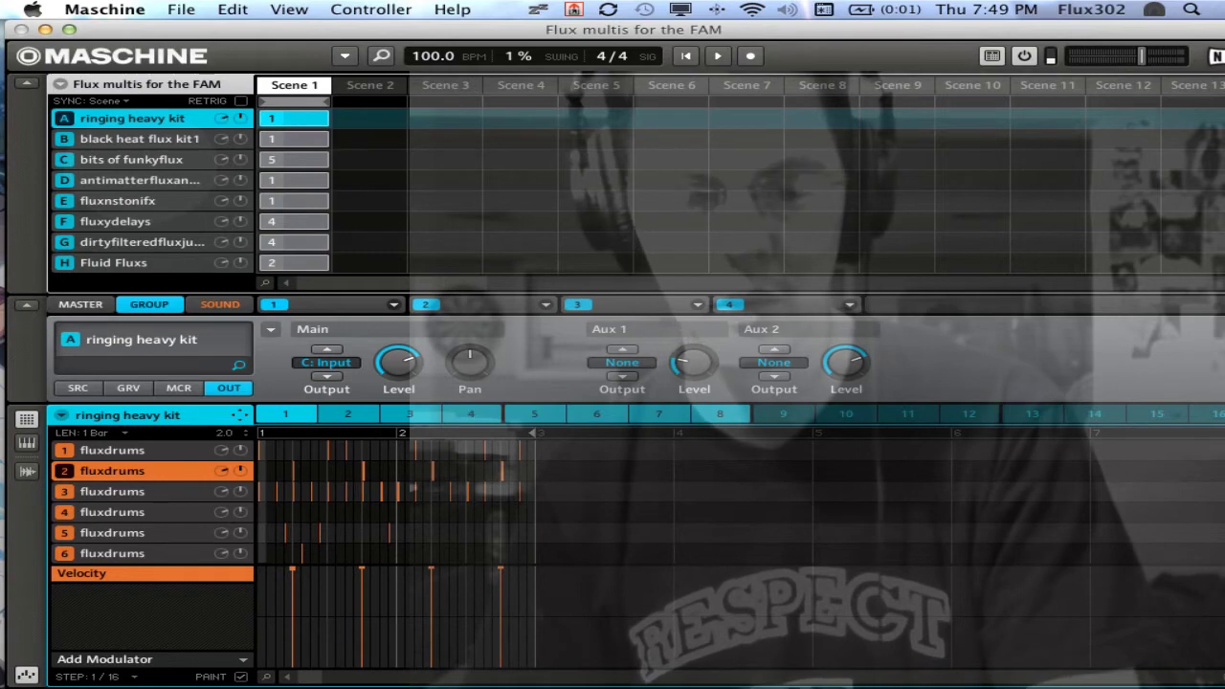
click(139, 139)
click(132, 118)
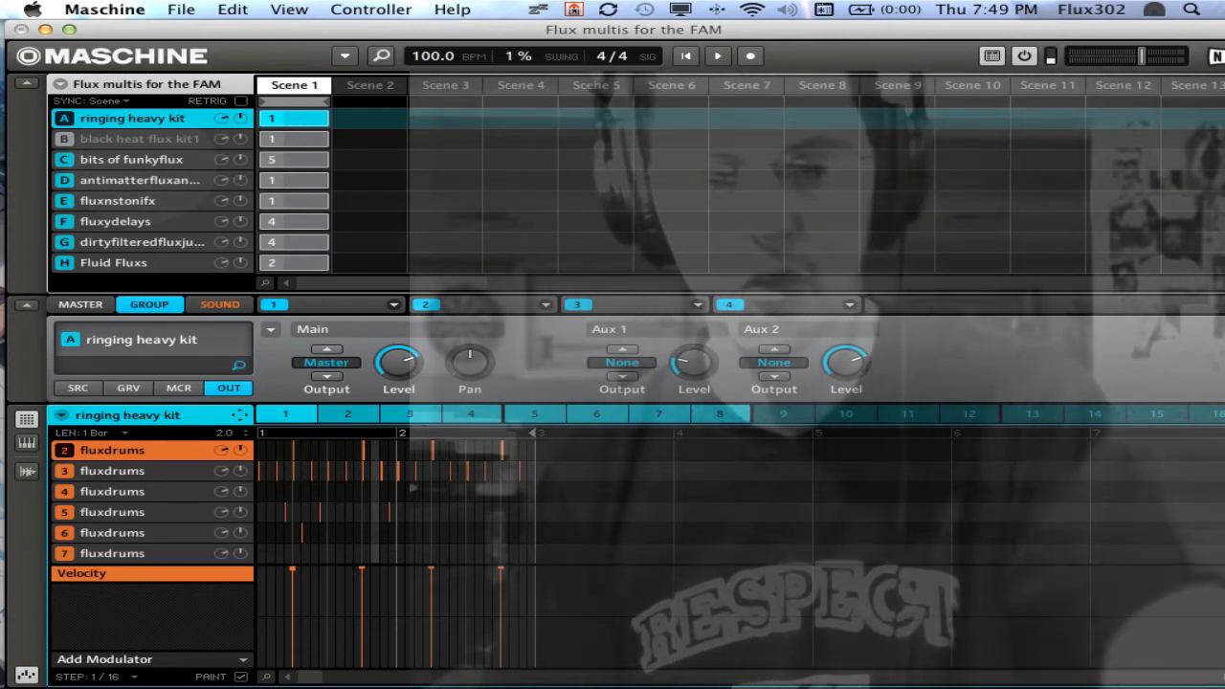
Audition pattern 4 of the ringing heavy kit with its main output on Master and Aux 1 sent to E: Input.
key(space)
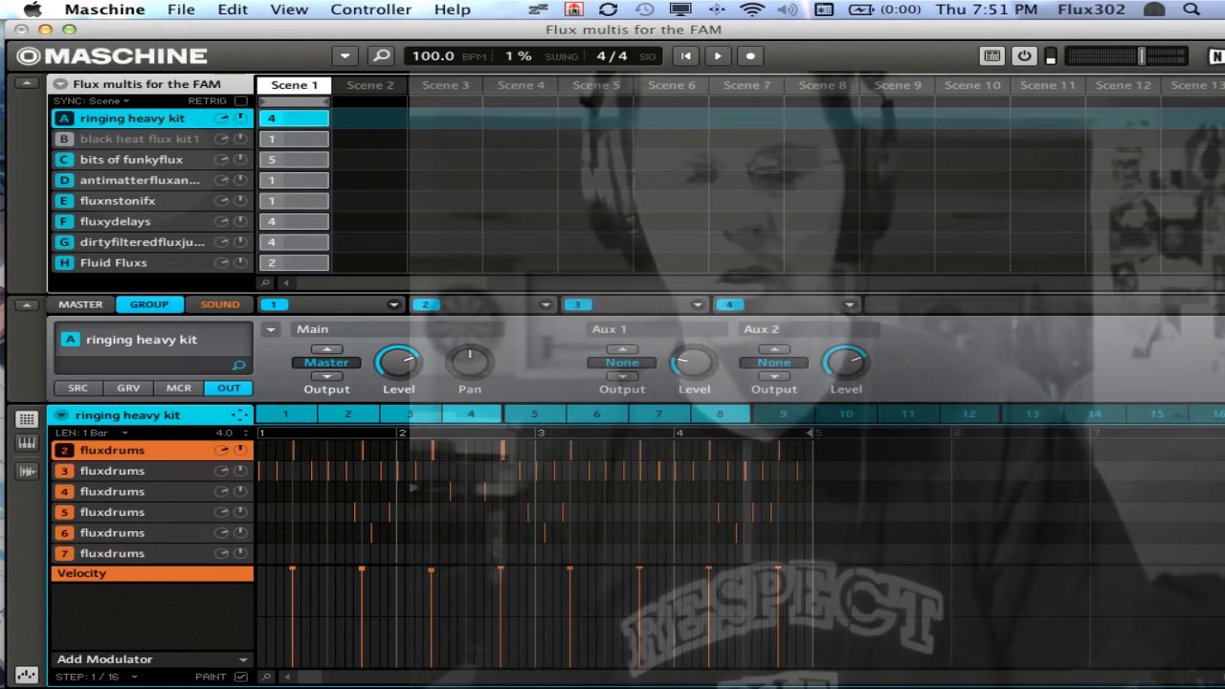
key(space)
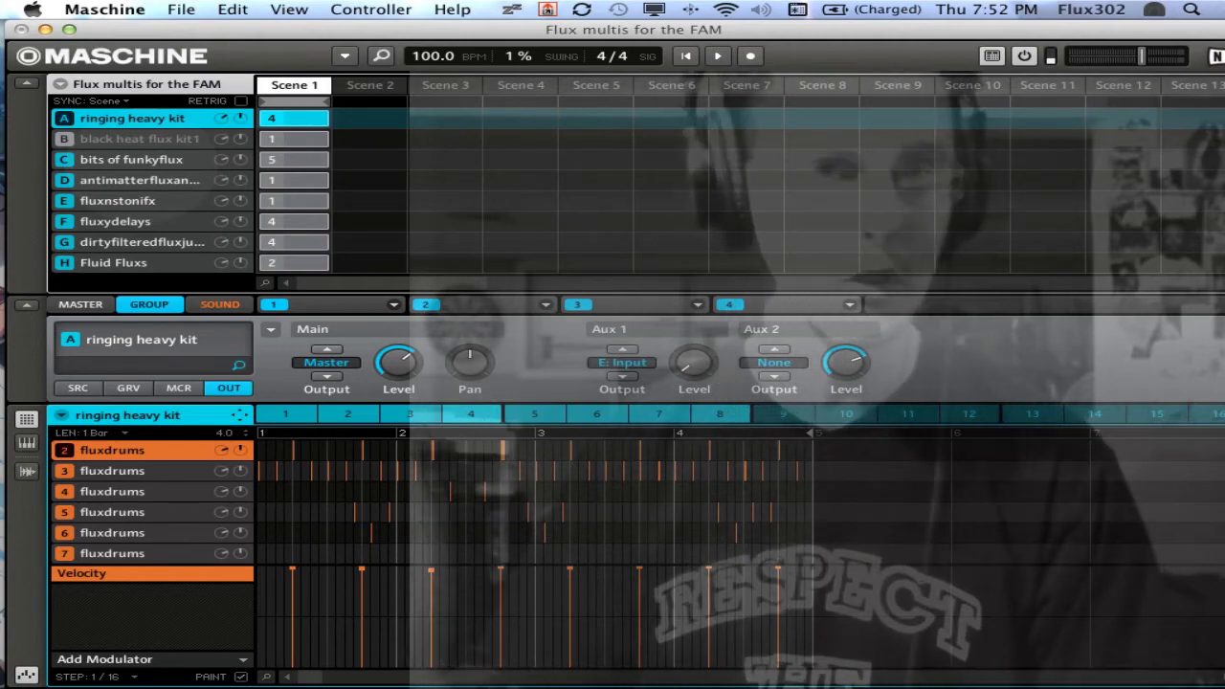
key(space)
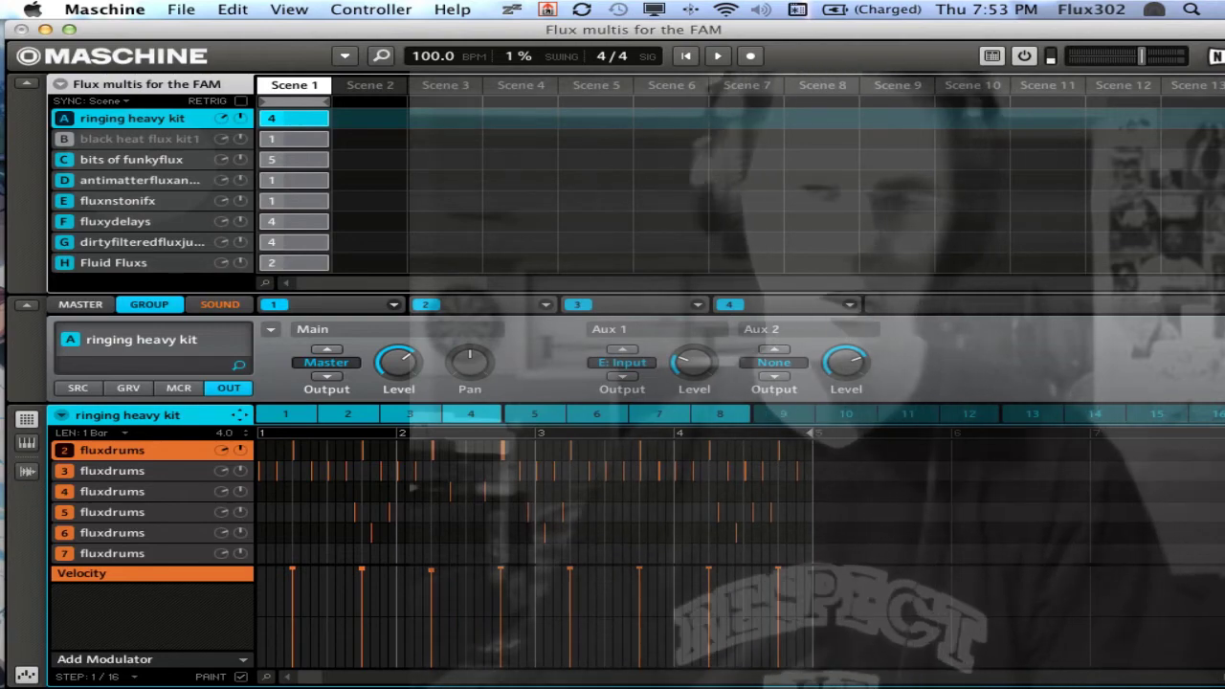
Switch the fluxnstonifx effects group to pattern 3 and play the scene.
click(118, 200)
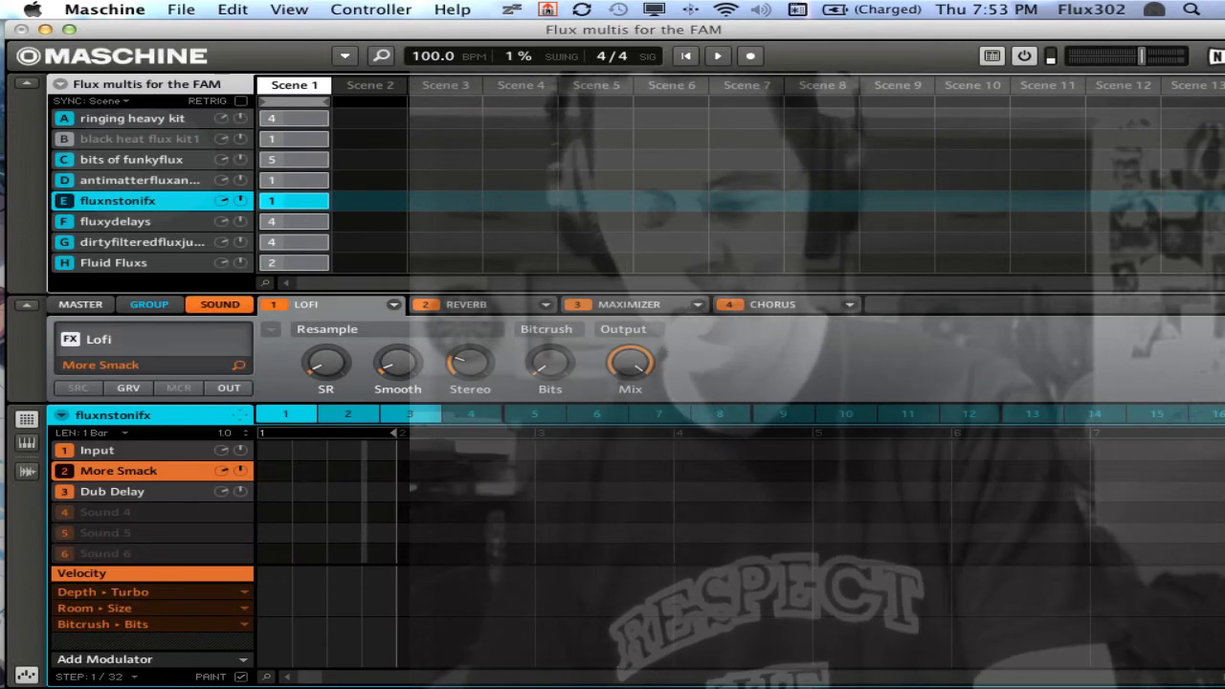
click(409, 413)
key(space)
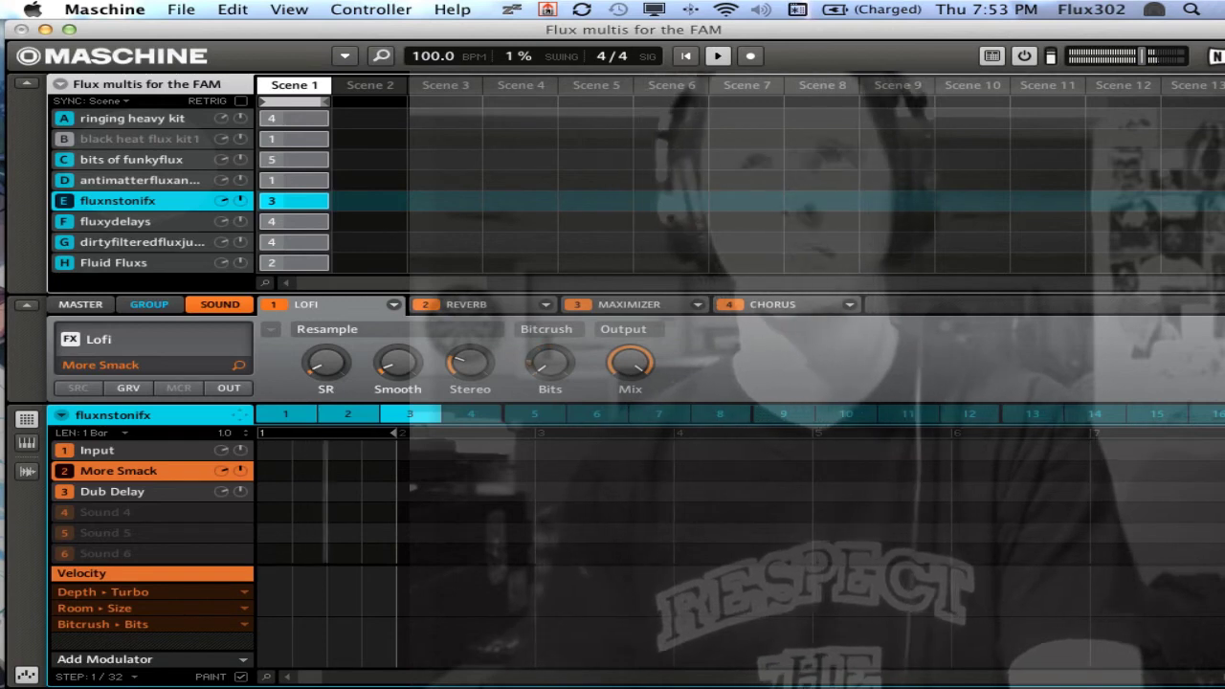
click(286, 414)
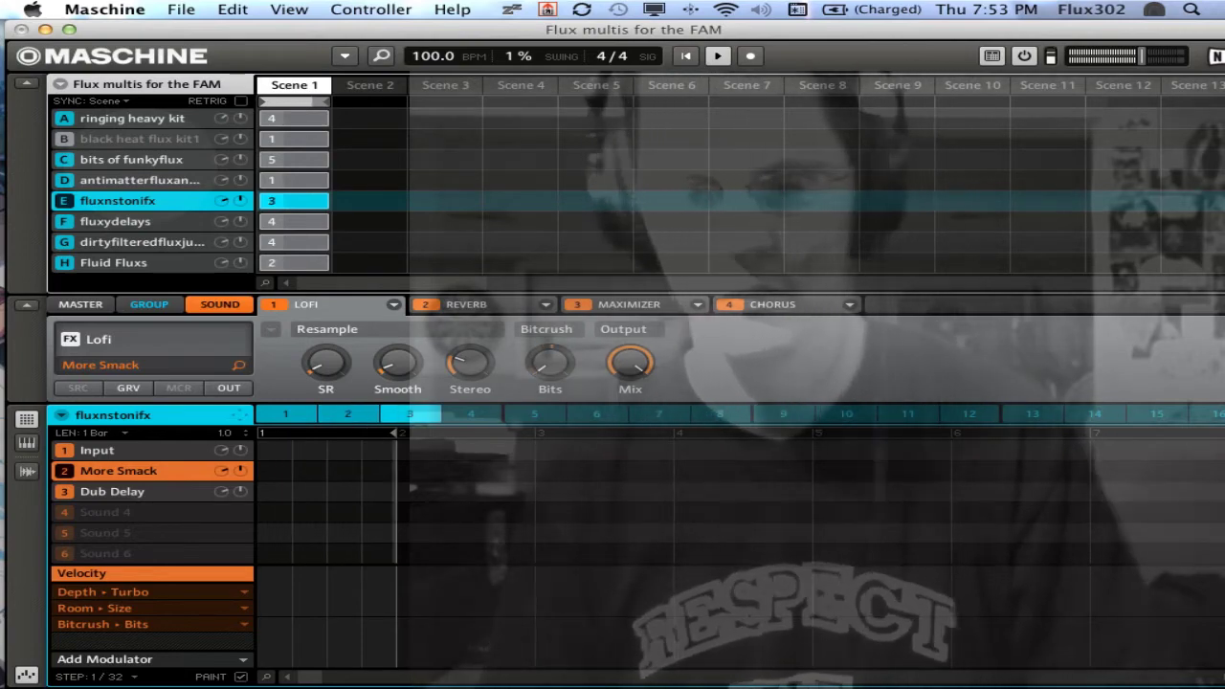
Route the ringing heavy kit's main output to F: Input and play the scene.
click(132, 118)
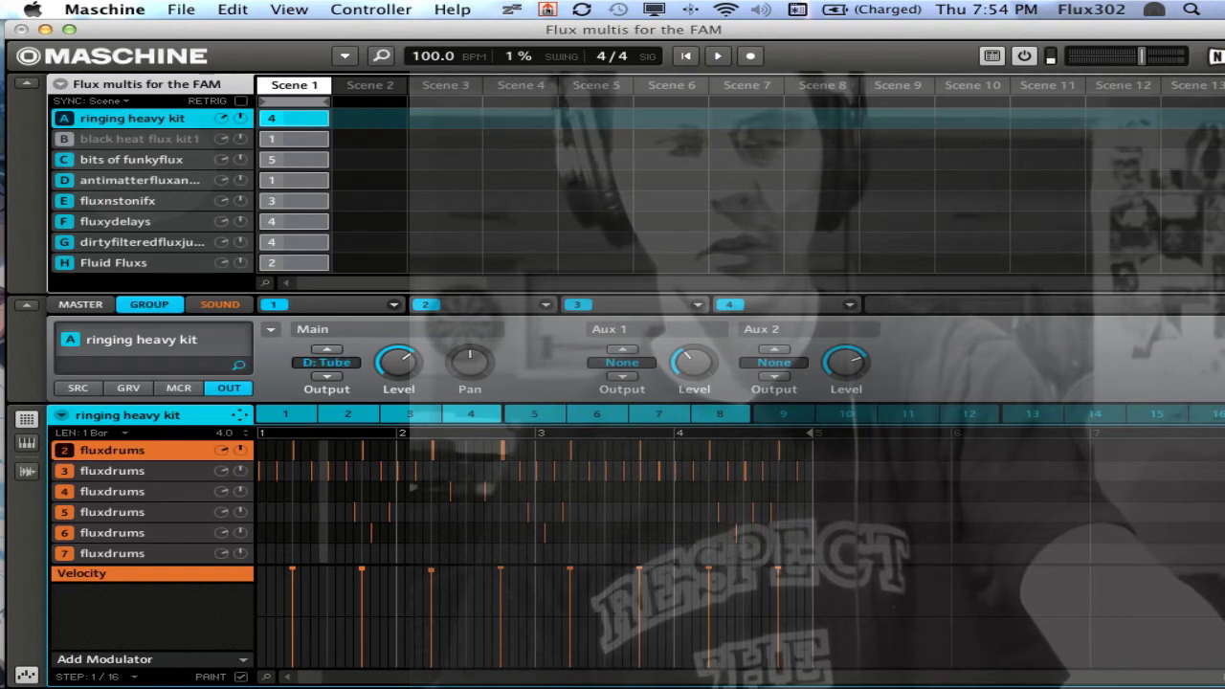
key(space)
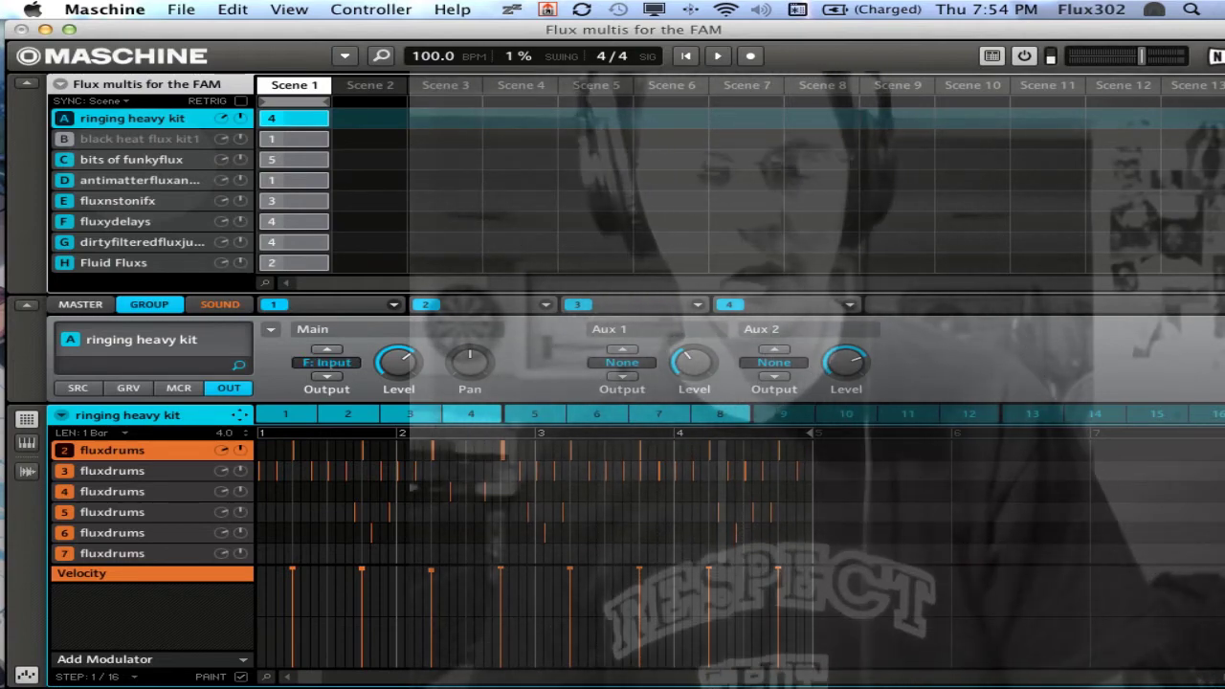
key(space)
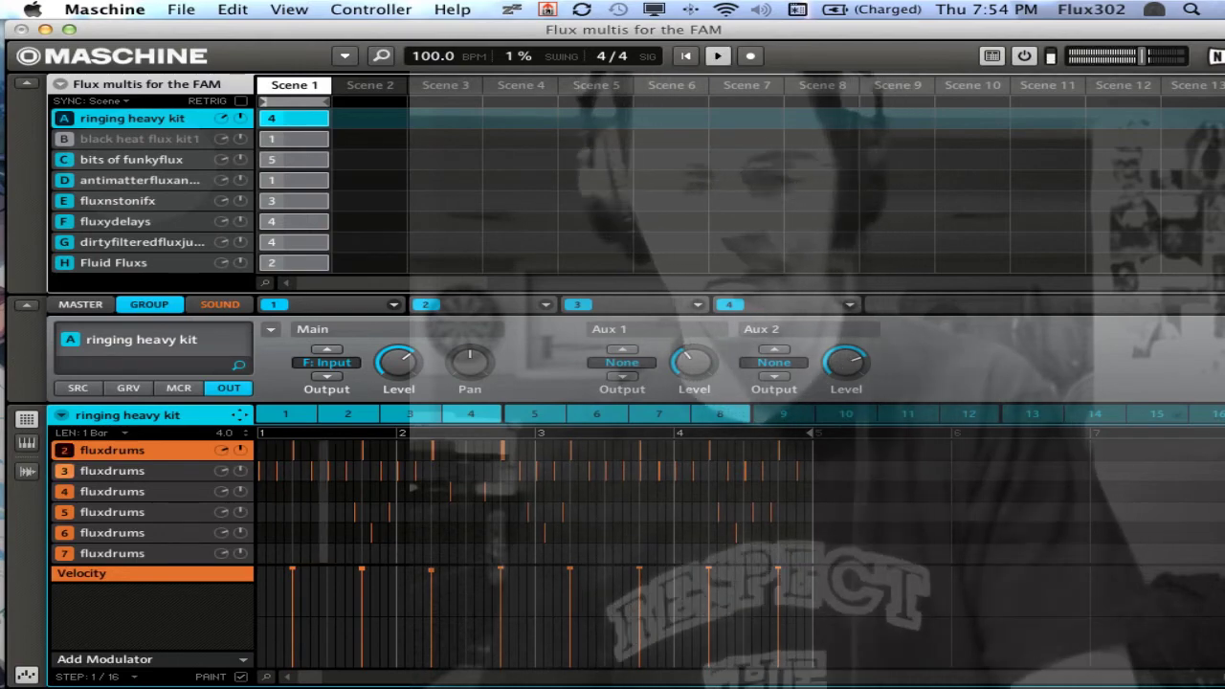
Audition patterns 2 and 3 of the fluxydelays group during playback and set the group to pattern 1.
click(115, 221)
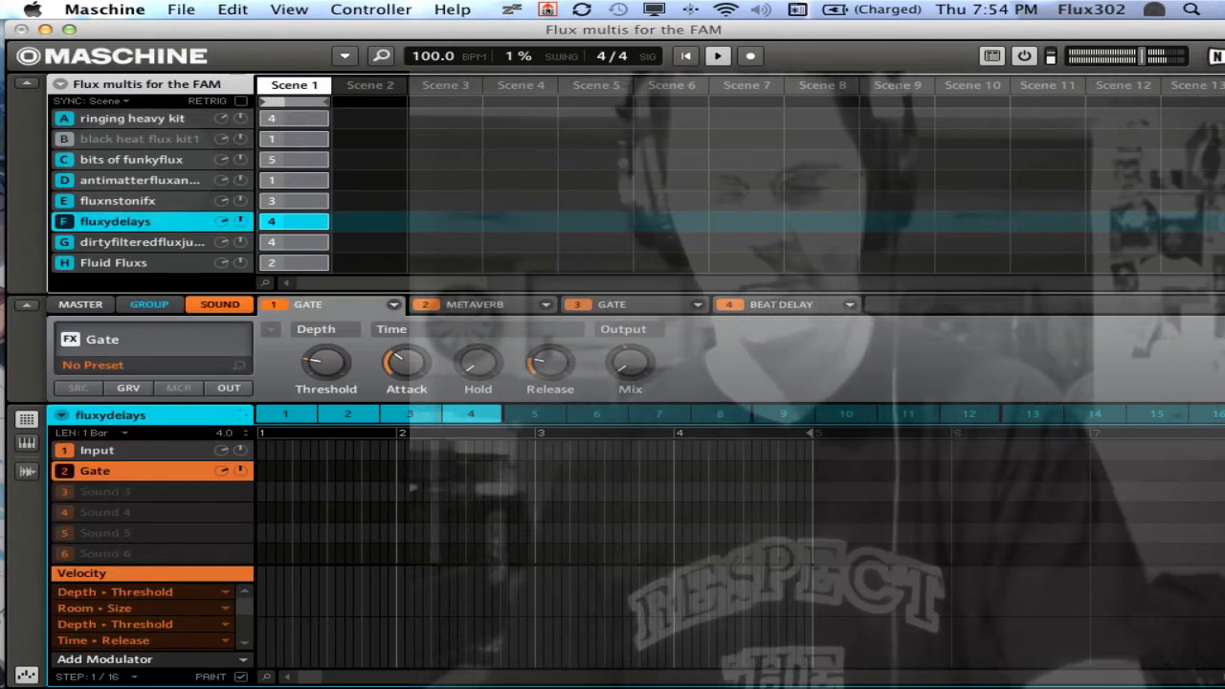
click(348, 413)
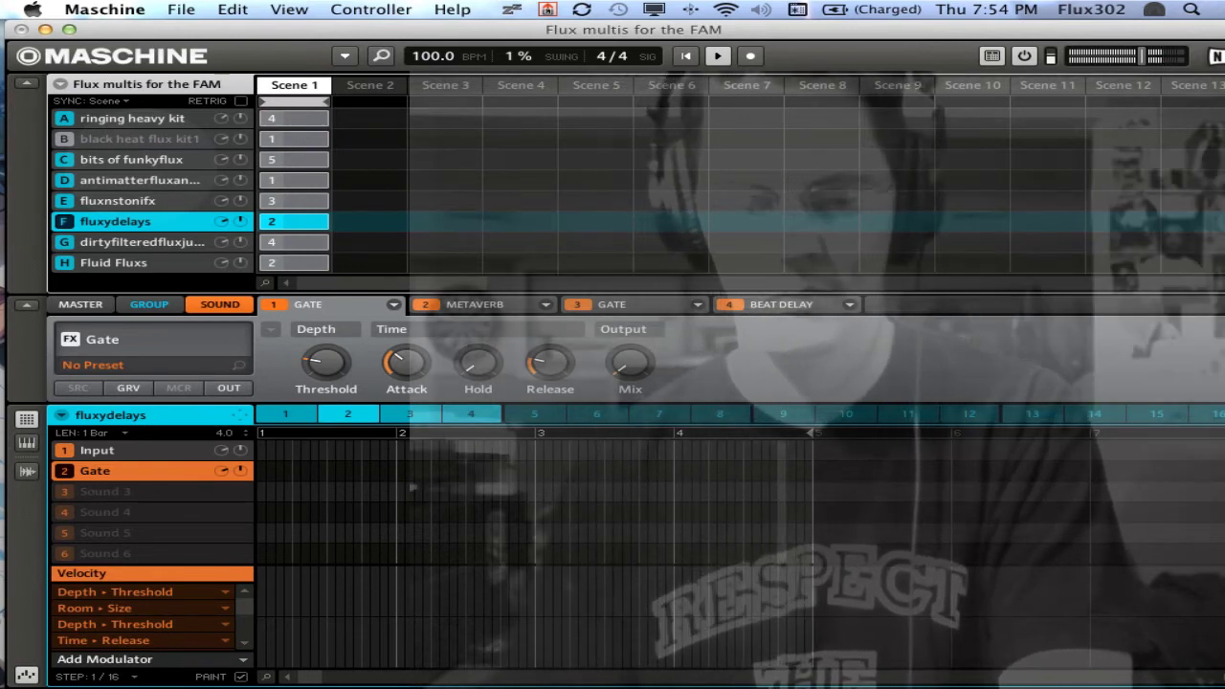
click(409, 413)
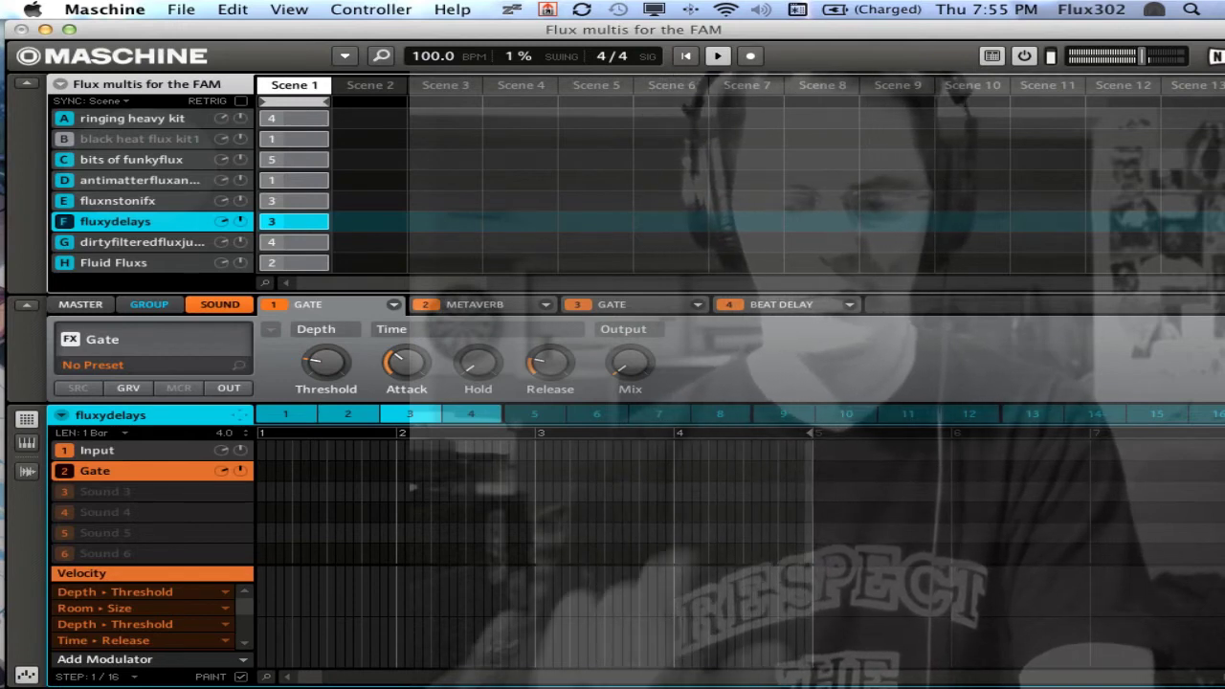
click(285, 414)
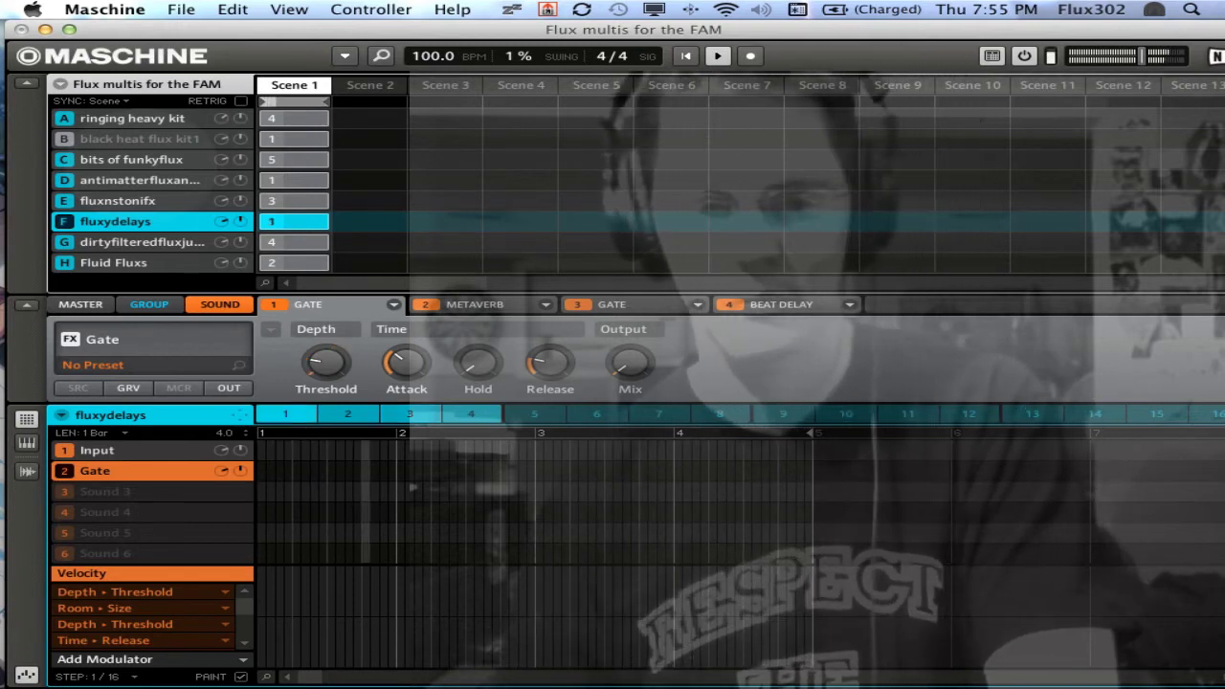
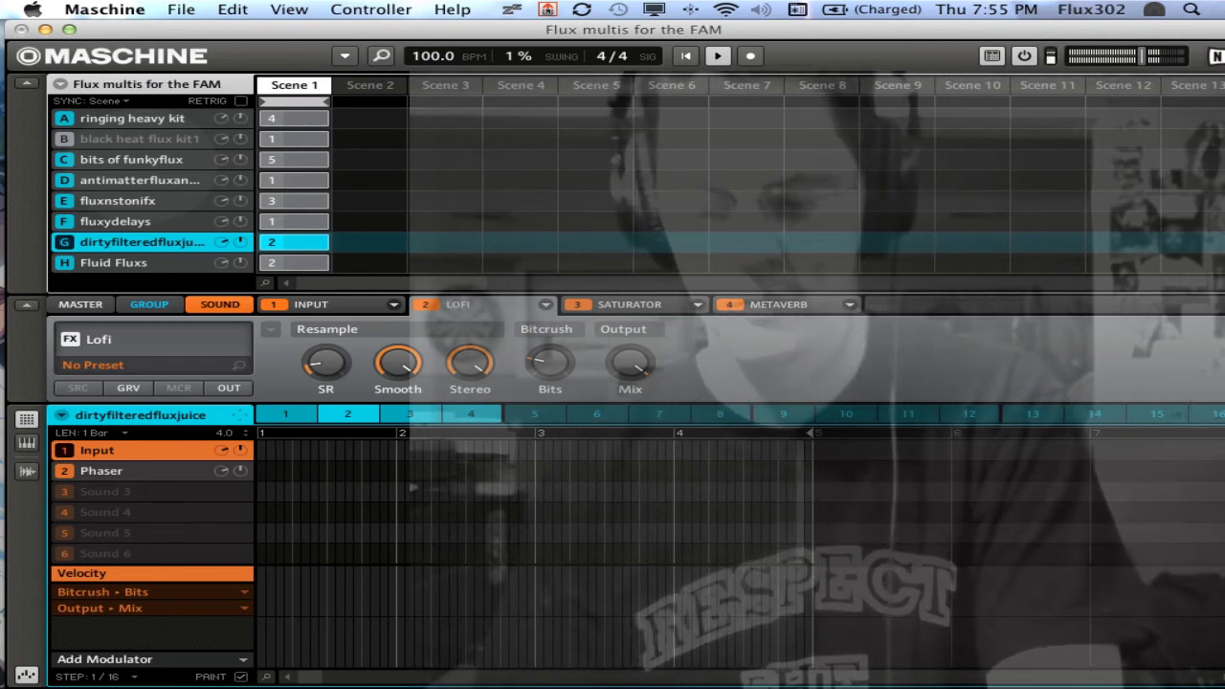
Set the ringing heavy kit to pattern 6 and the dirtyfilteredfluxjuice group to pattern 3 during playback.
click(471, 414)
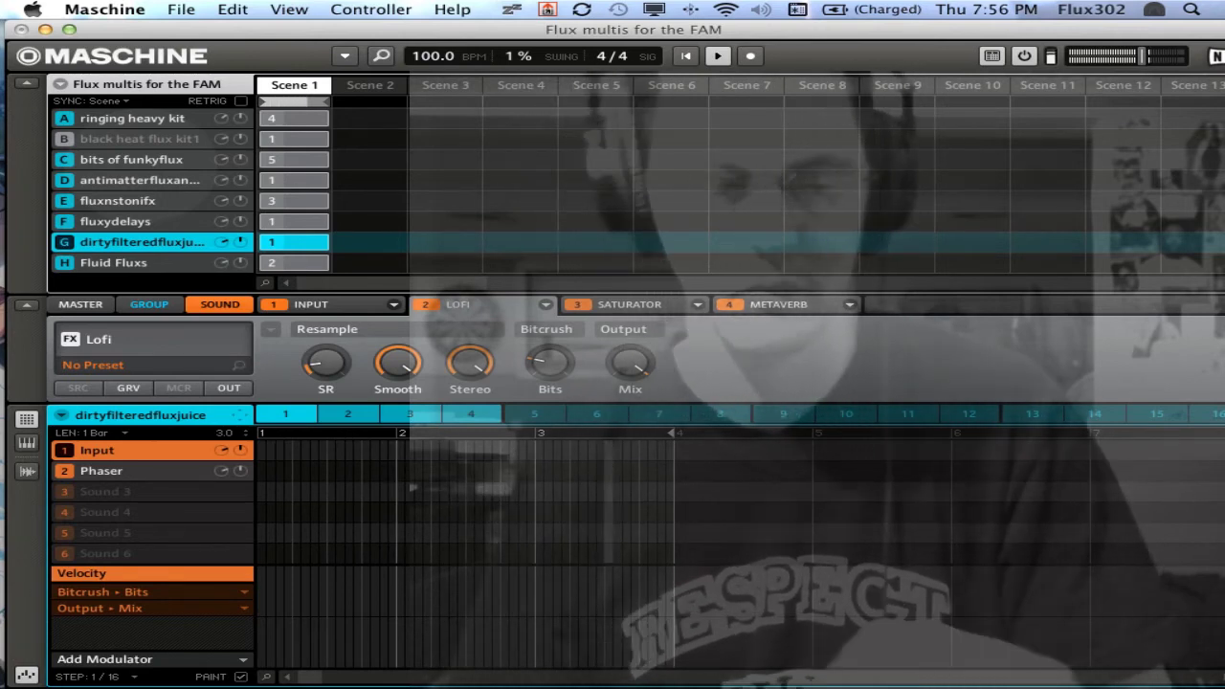
click(132, 118)
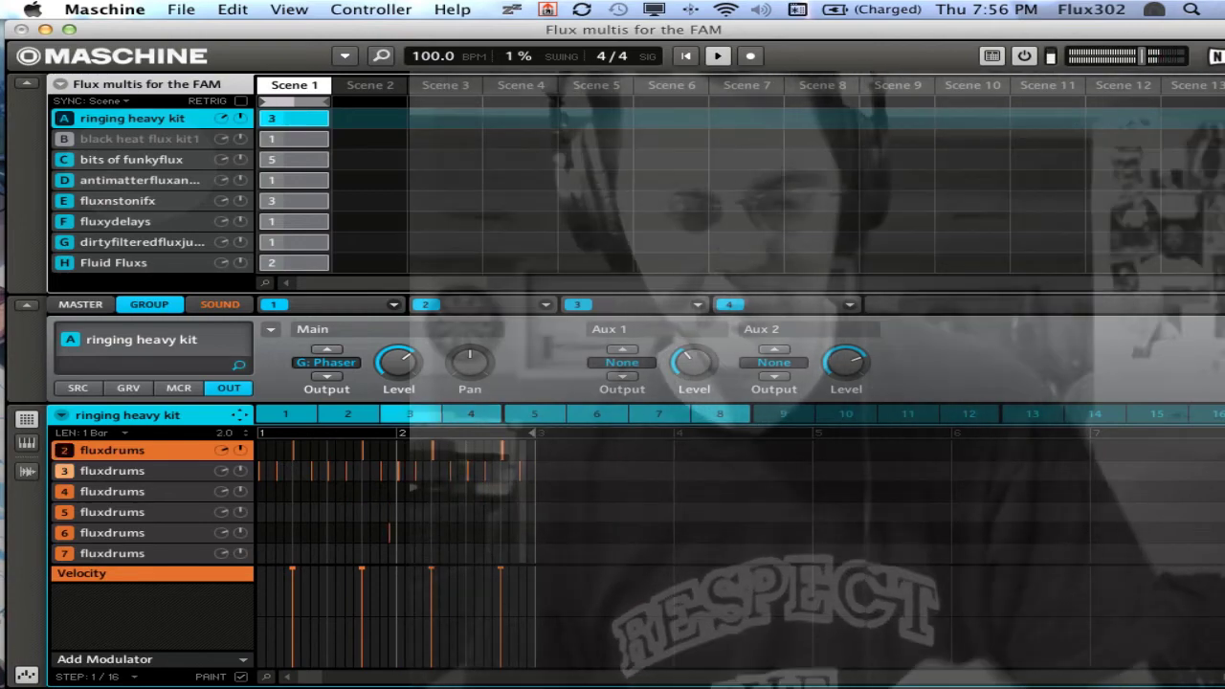
click(141, 241)
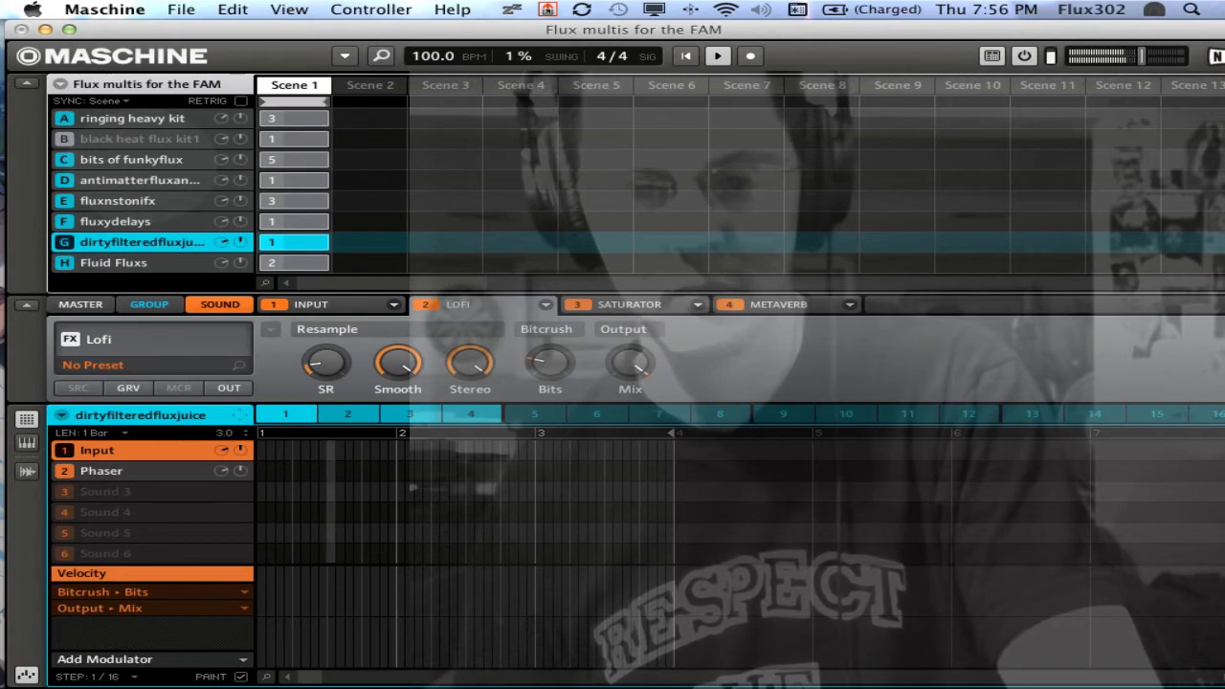
click(132, 118)
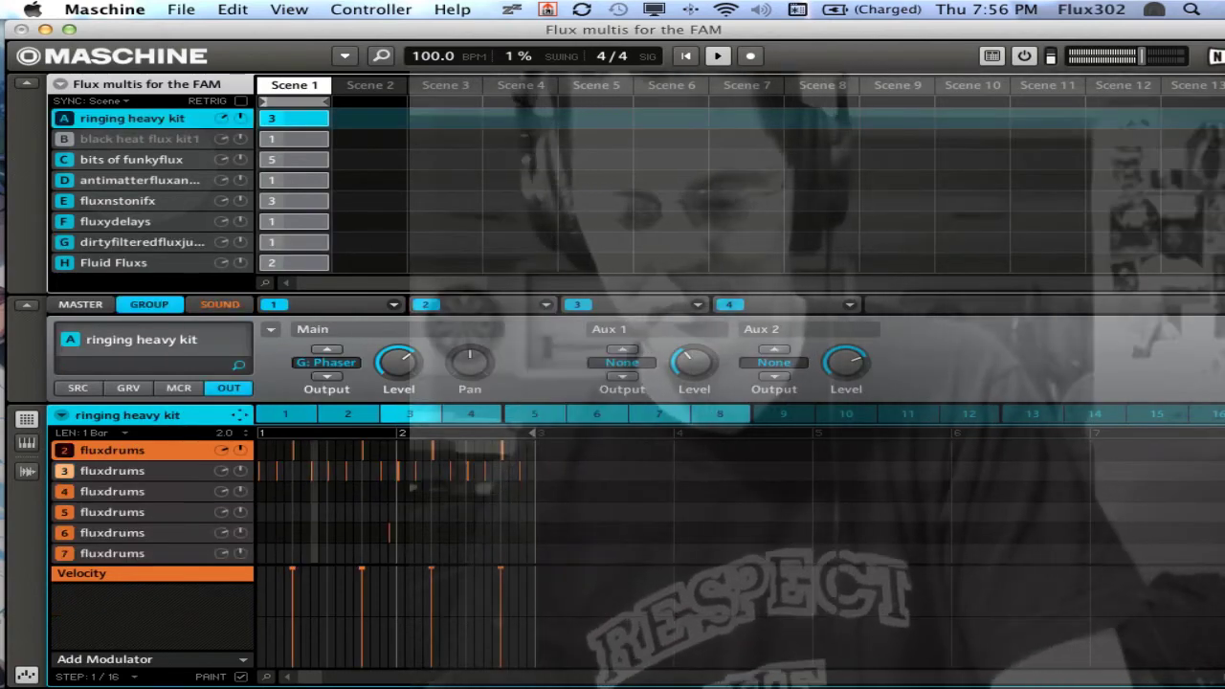
click(596, 413)
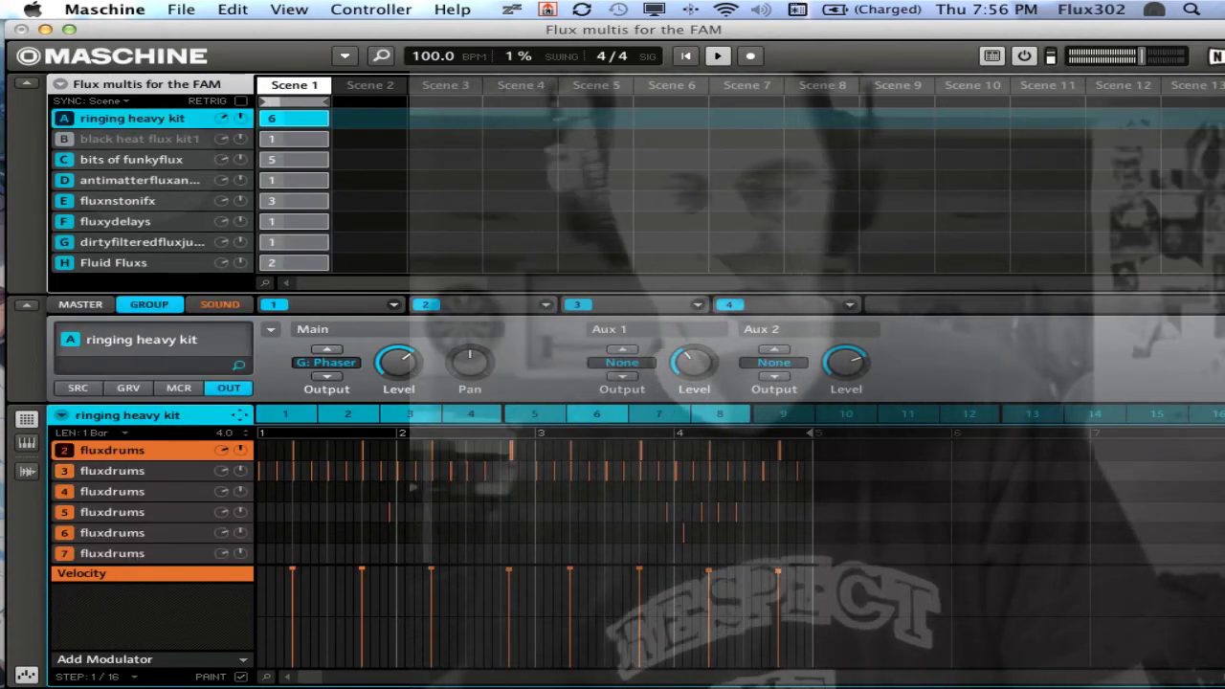
click(141, 241)
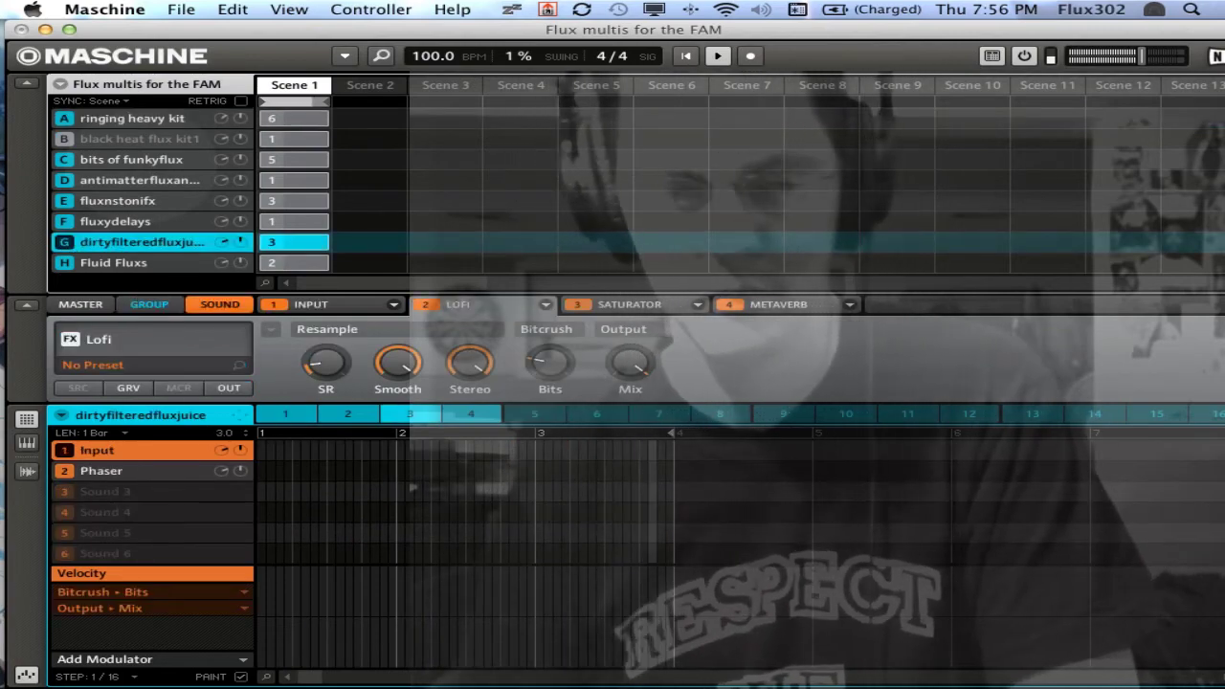
Route the ringing heavy kit's pattern 2 to H: Input, and audition pattern 4 and pattern 3 of the Fluid Fluxs group.
click(132, 117)
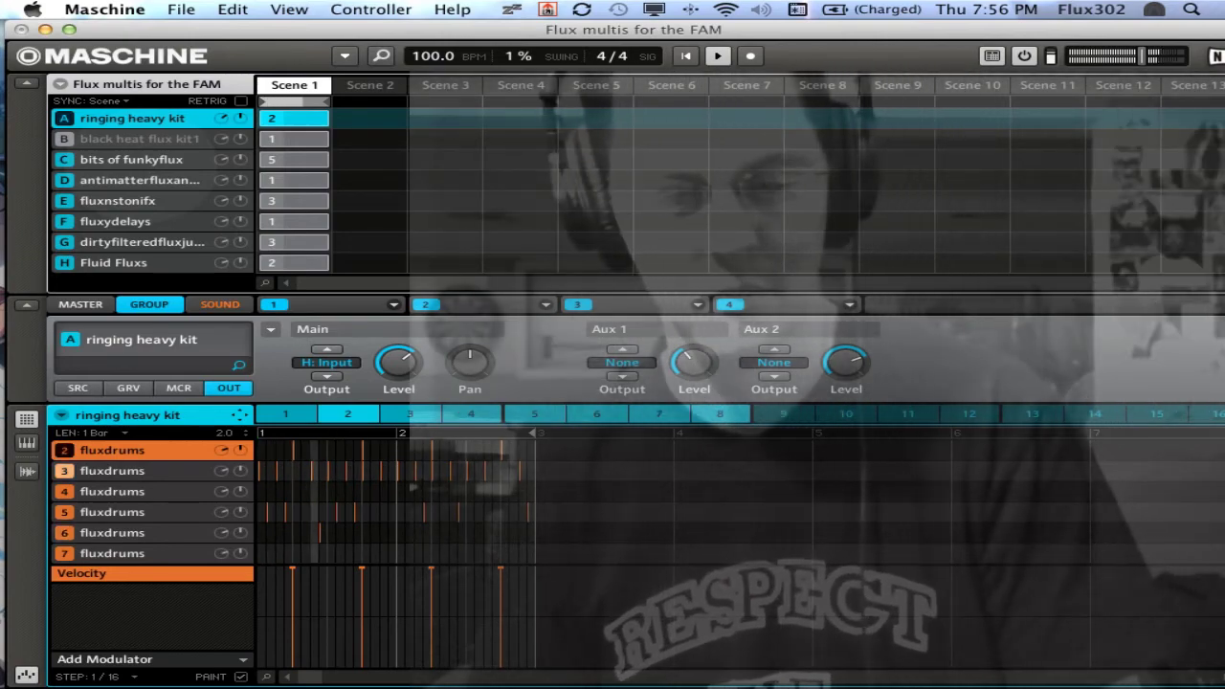
click(141, 241)
click(113, 262)
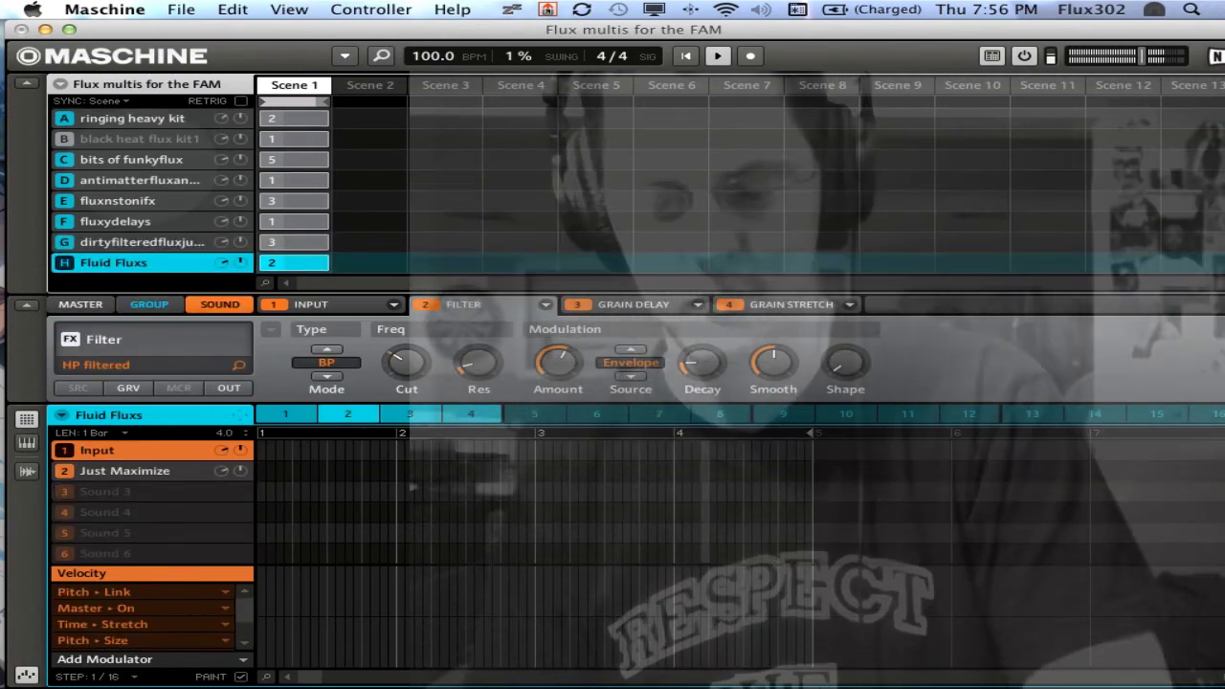
click(471, 413)
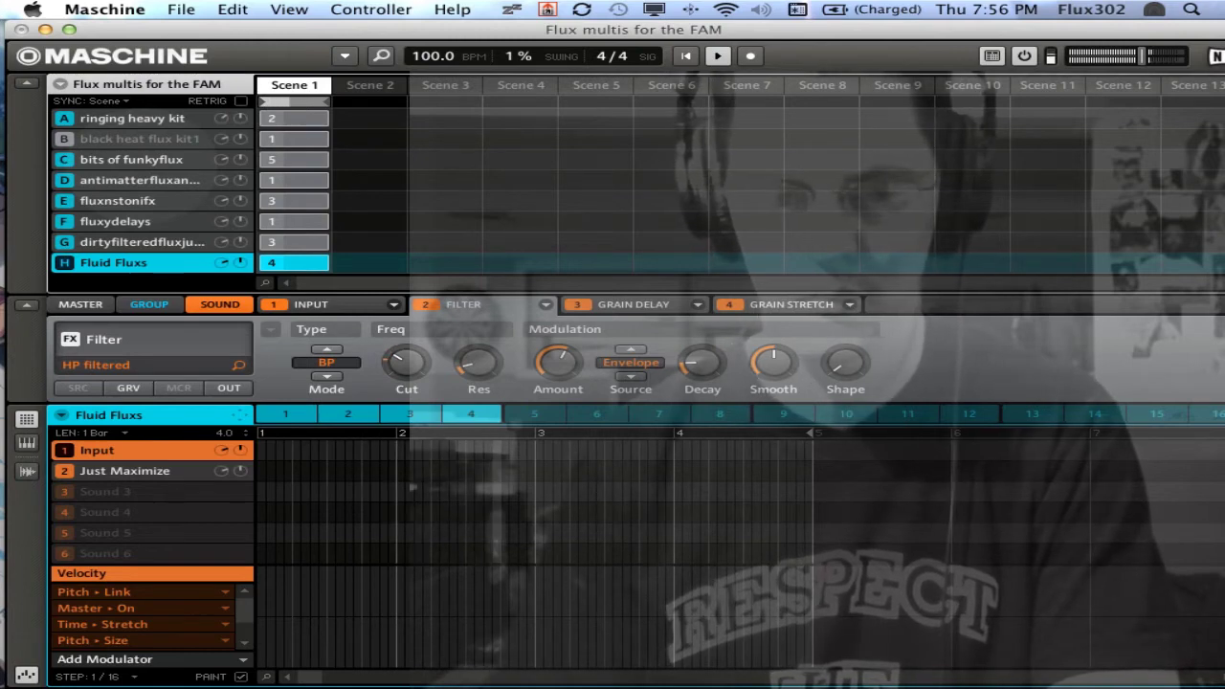
click(410, 413)
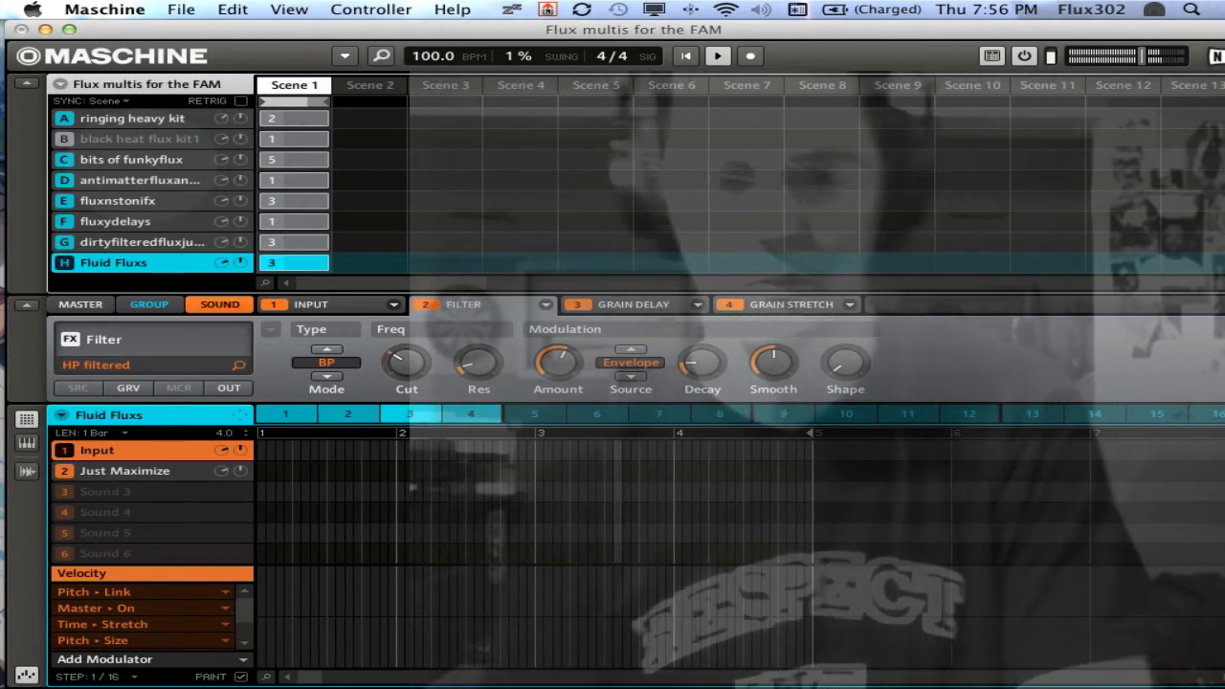
Route the ringing heavy kit's main output to H: Just Maximize and set the Fluid Fluxs group to pattern 1.
click(132, 117)
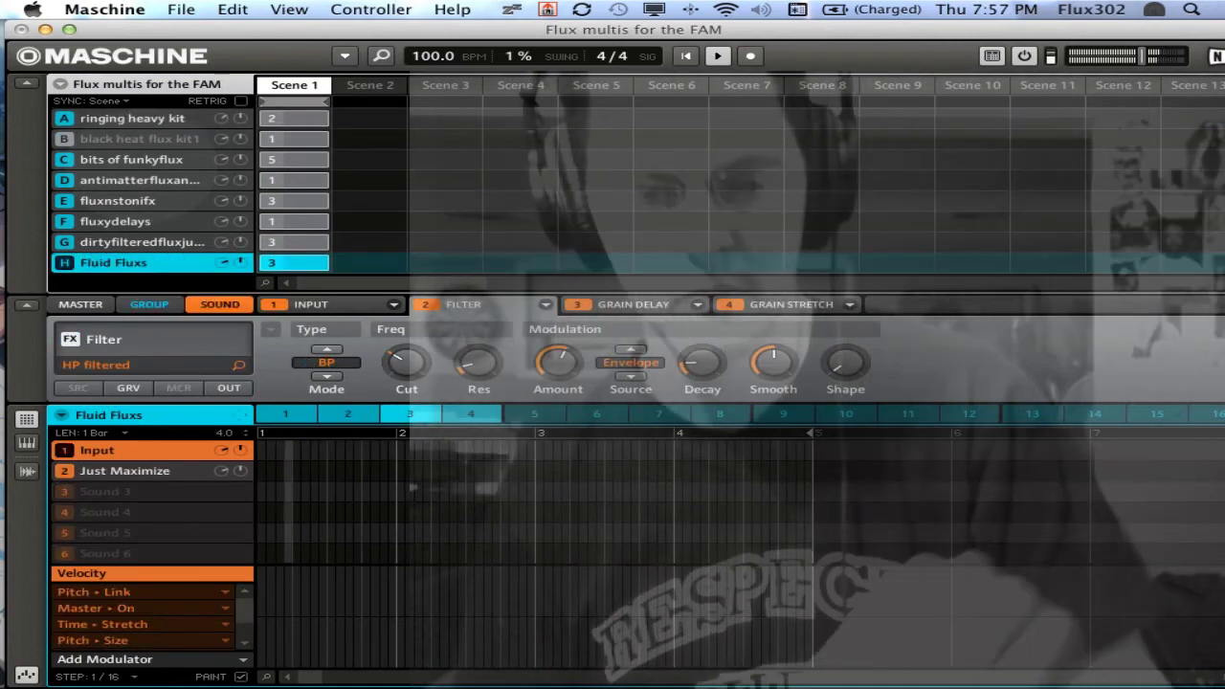
click(133, 118)
click(113, 263)
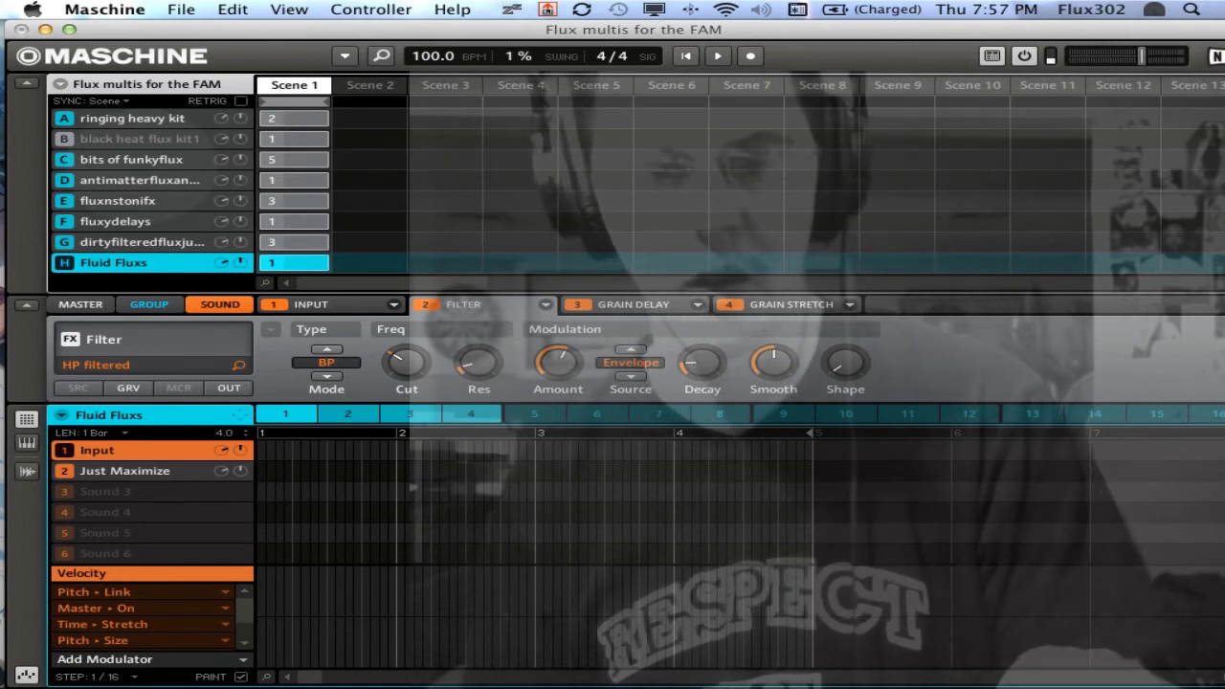
click(132, 118)
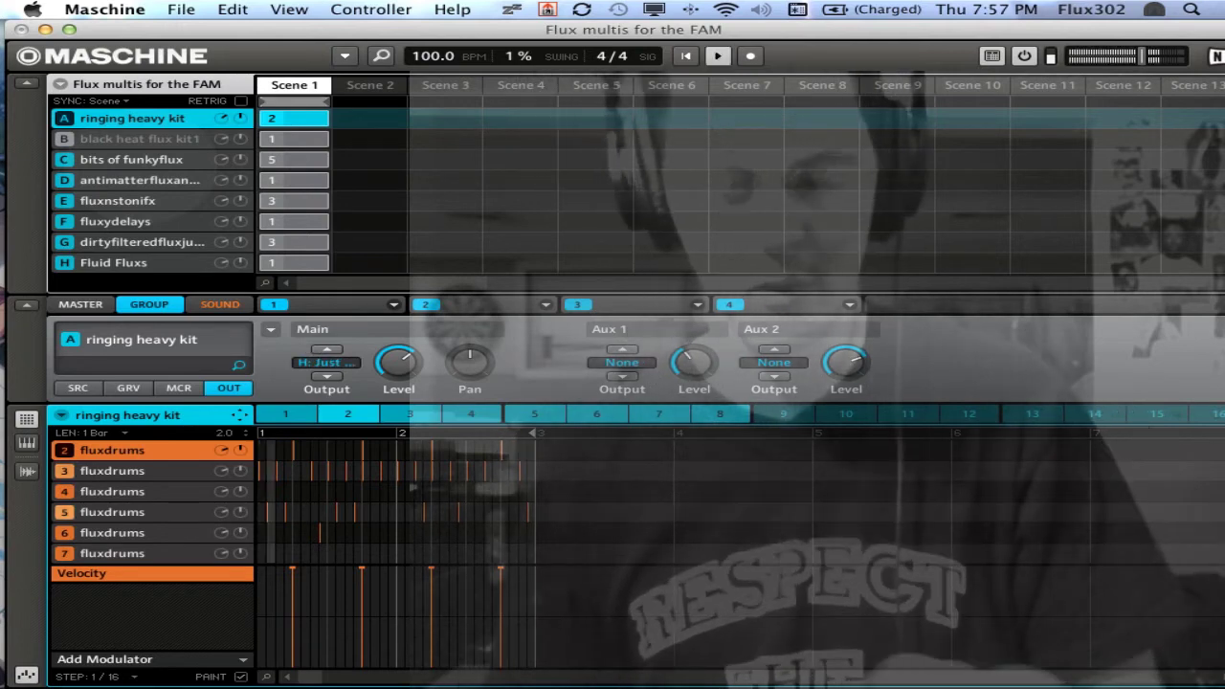
Play the scene and audition patterns 3 and 2 of the Fluid Fluxs group.
key(space)
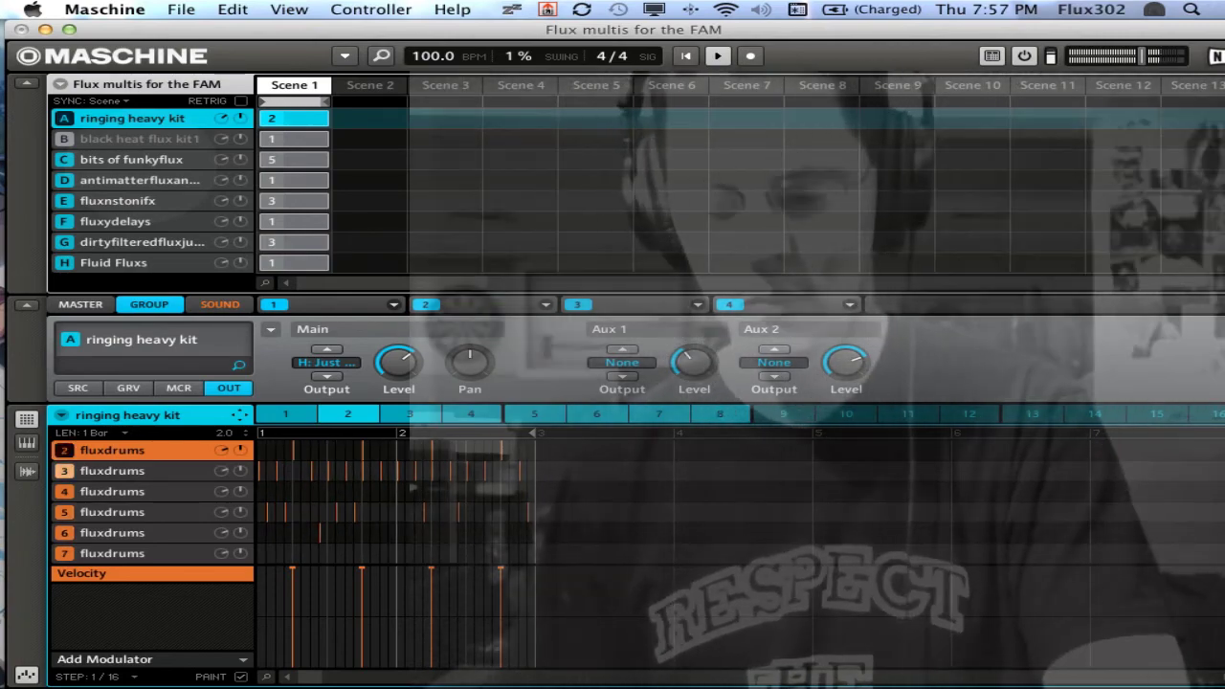
click(140, 263)
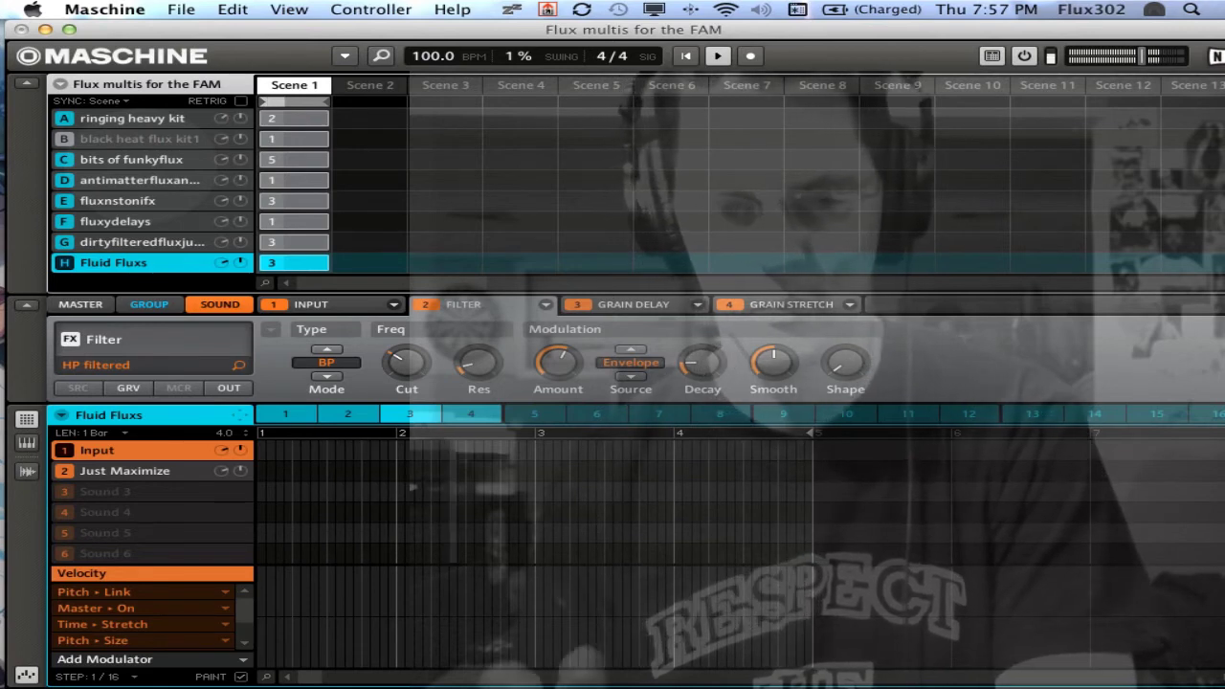
click(348, 413)
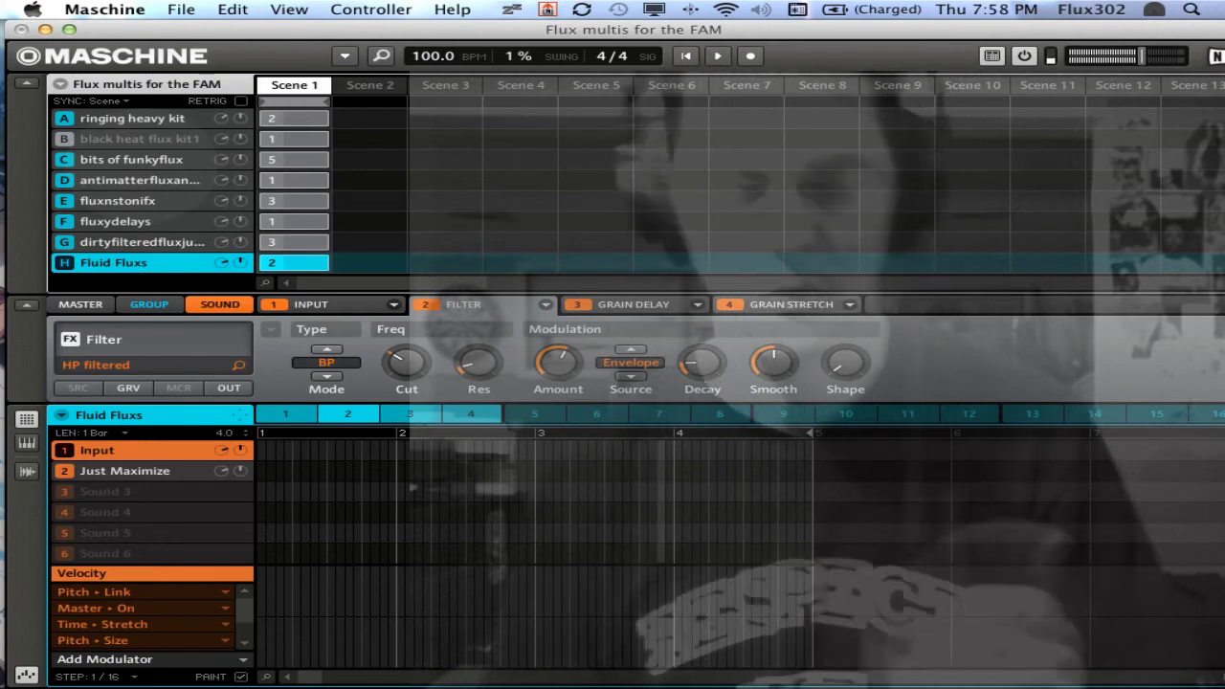
Switch playback from the ringing heavy kit to black heat flux kit1 and set the Fluid Fluxs group to pattern 3.
click(132, 118)
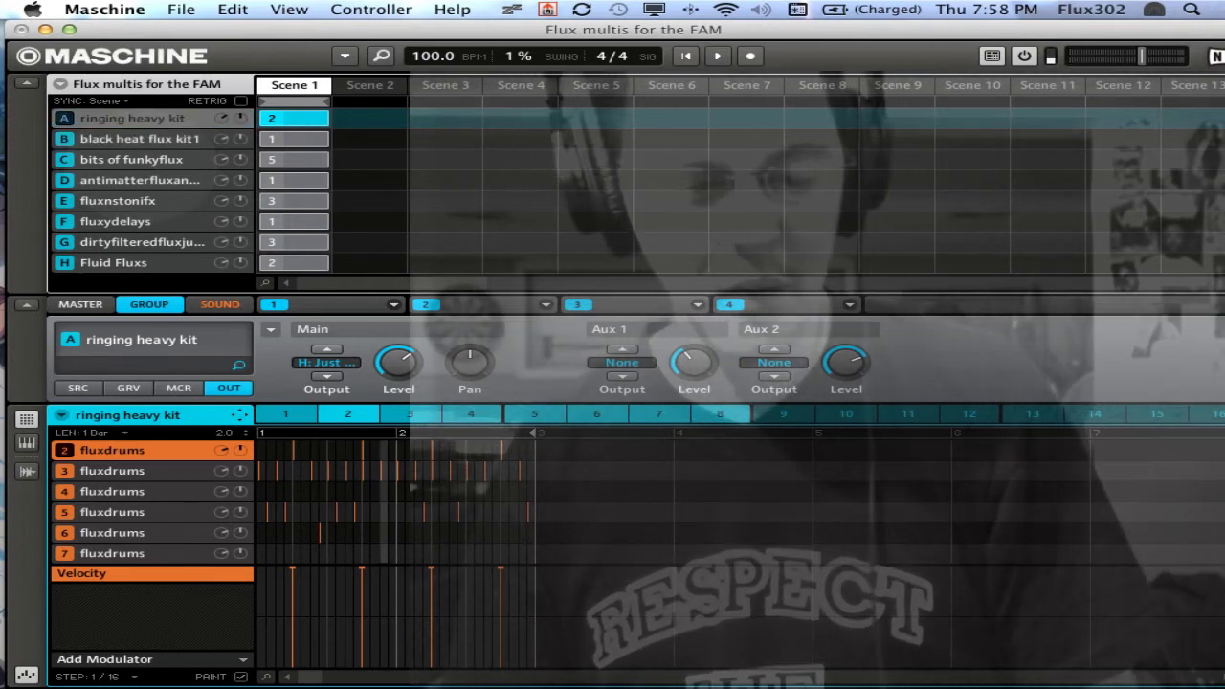
key(space)
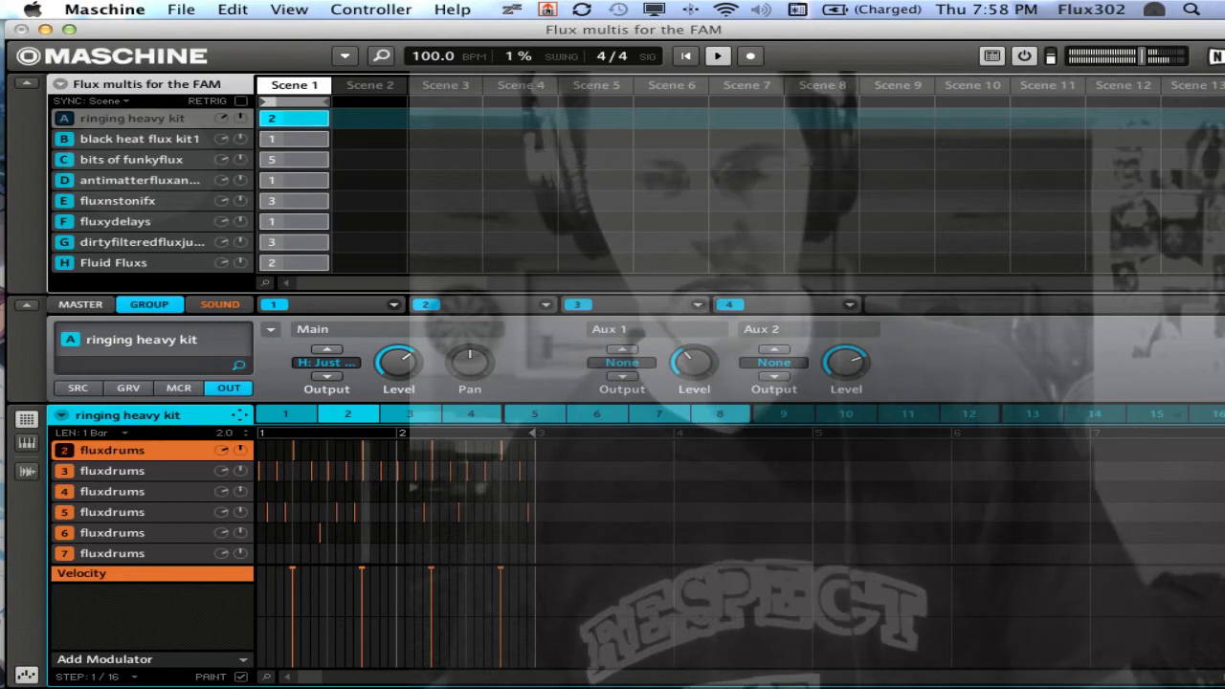
click(140, 139)
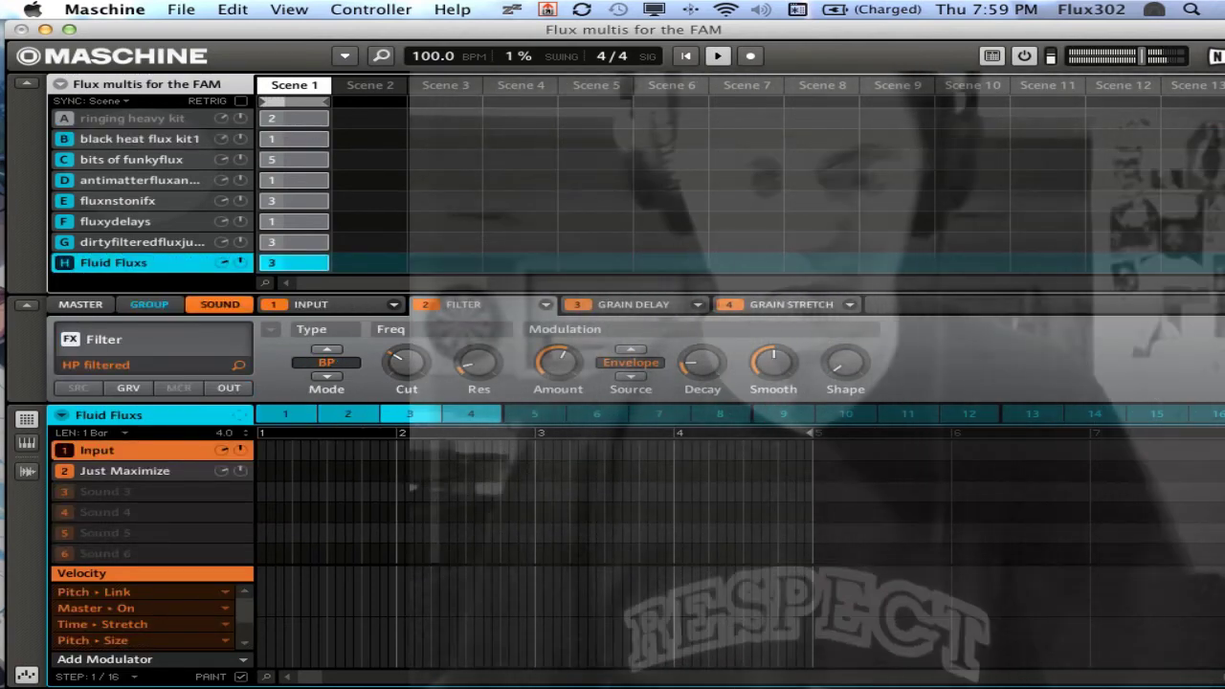
click(132, 118)
click(140, 139)
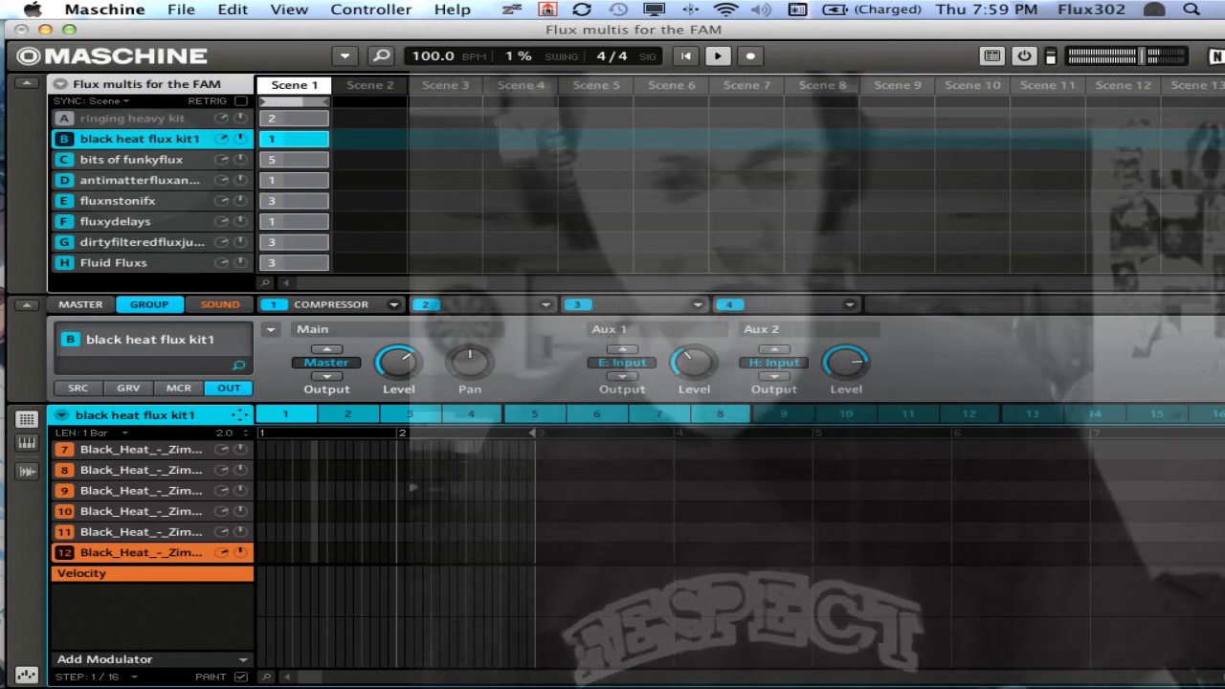
Set fluxnstonifx to pattern 2 and play pattern 7 of black heat flux kit1 with its Aux 1 output routed to D: Tube.
click(117, 200)
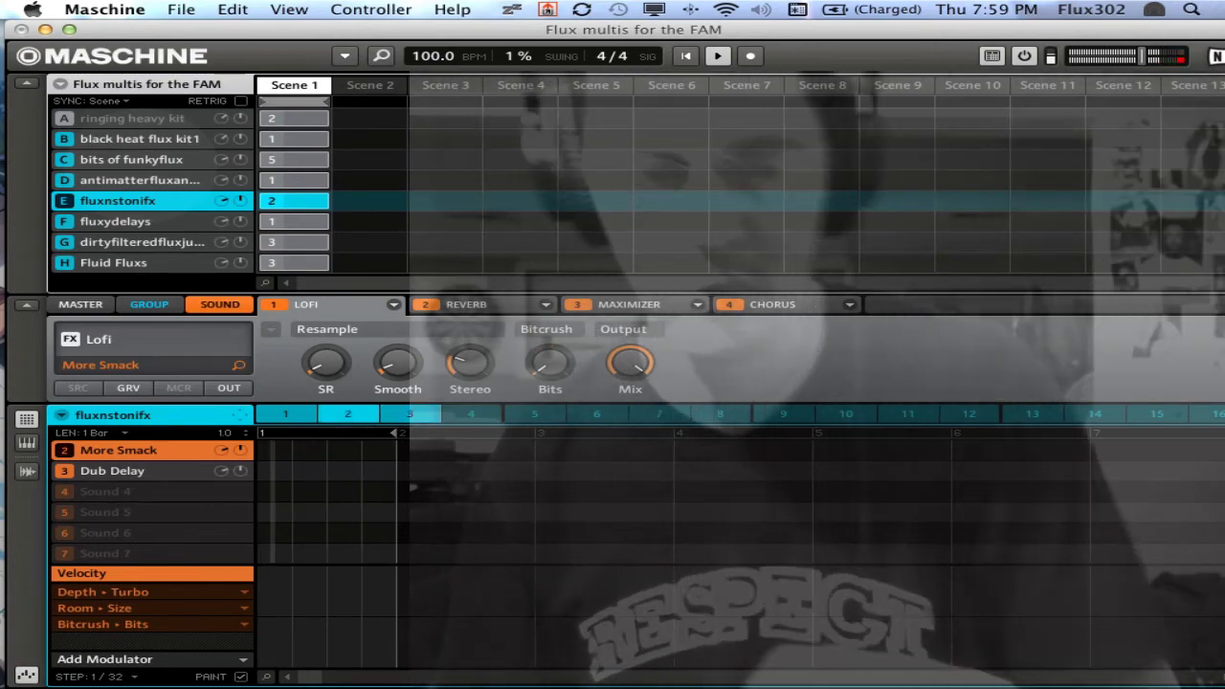
click(139, 139)
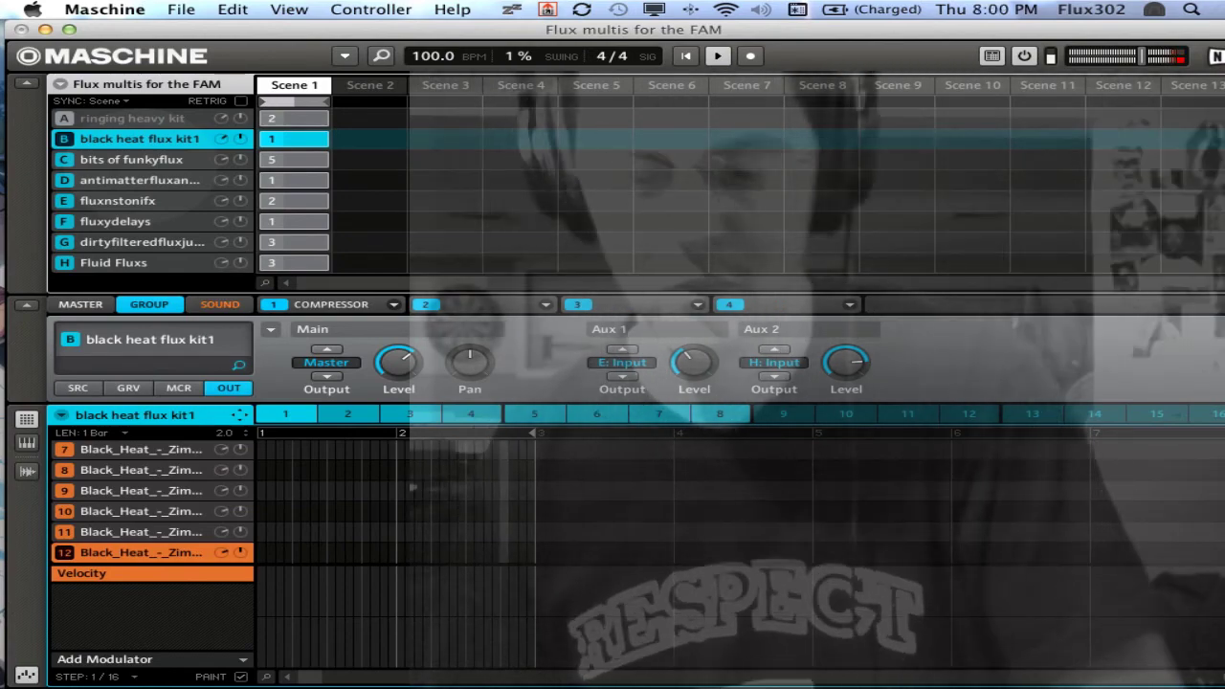
click(658, 414)
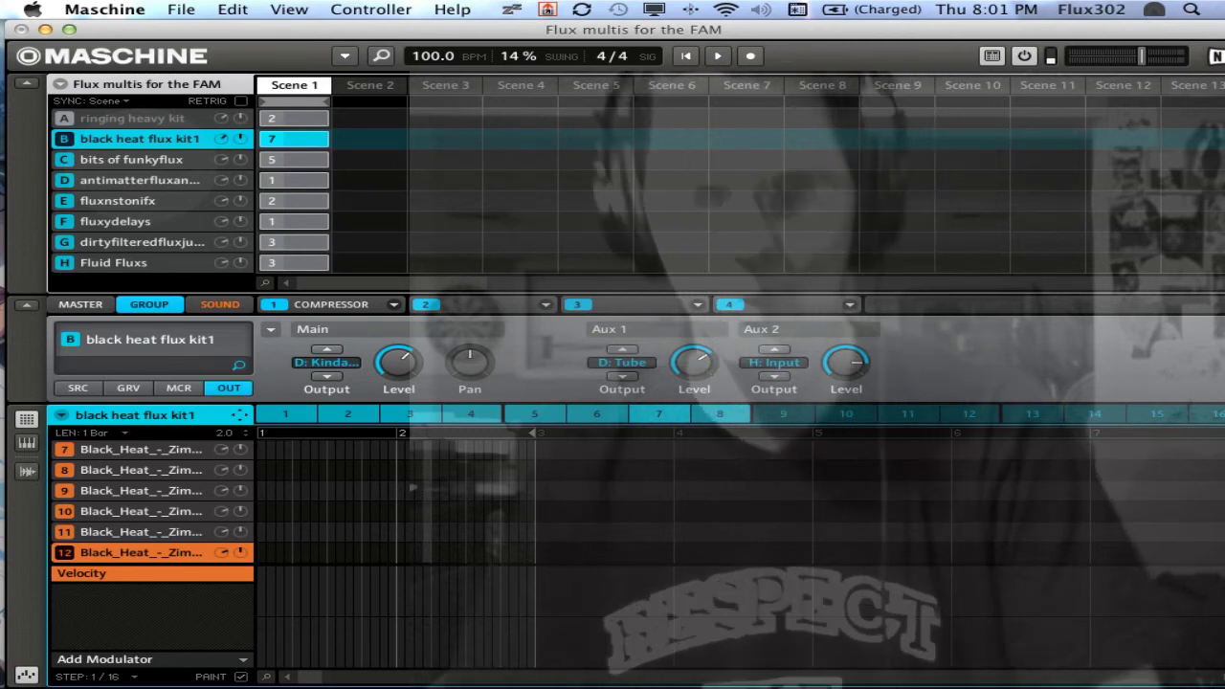
Swap playback back to the ringing heavy kit and bypass the Filter and Grain Stretch on the Fluid Fluxs group's Input sound.
click(132, 118)
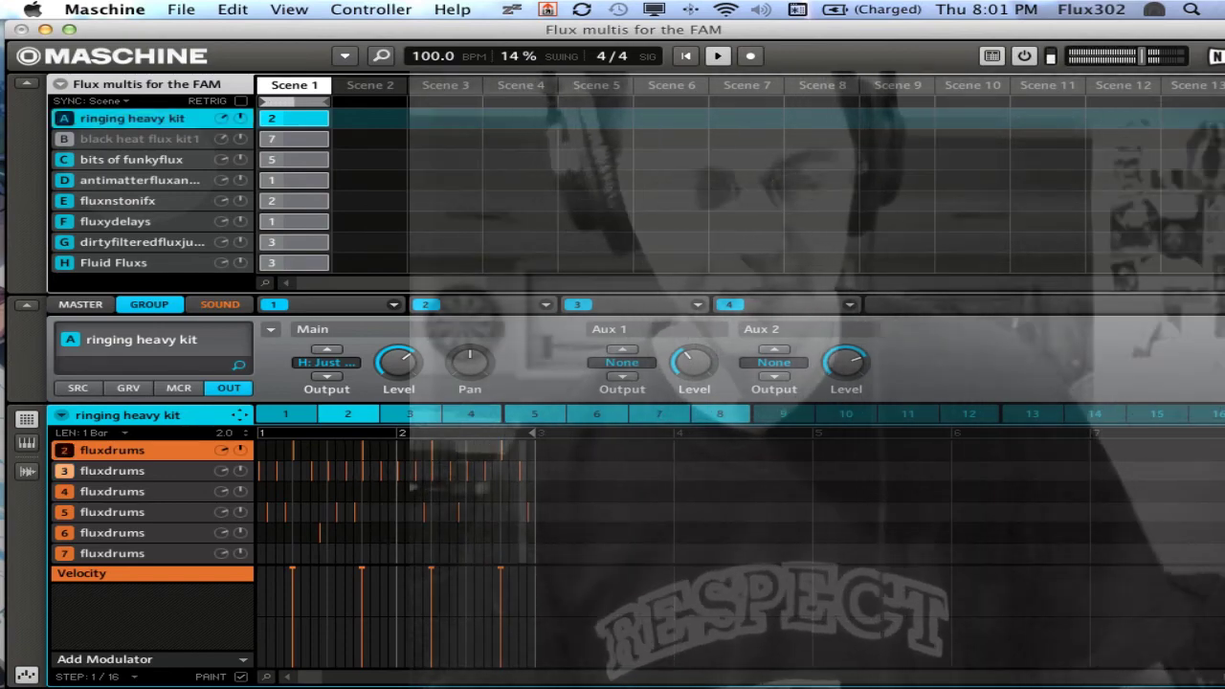
key(space)
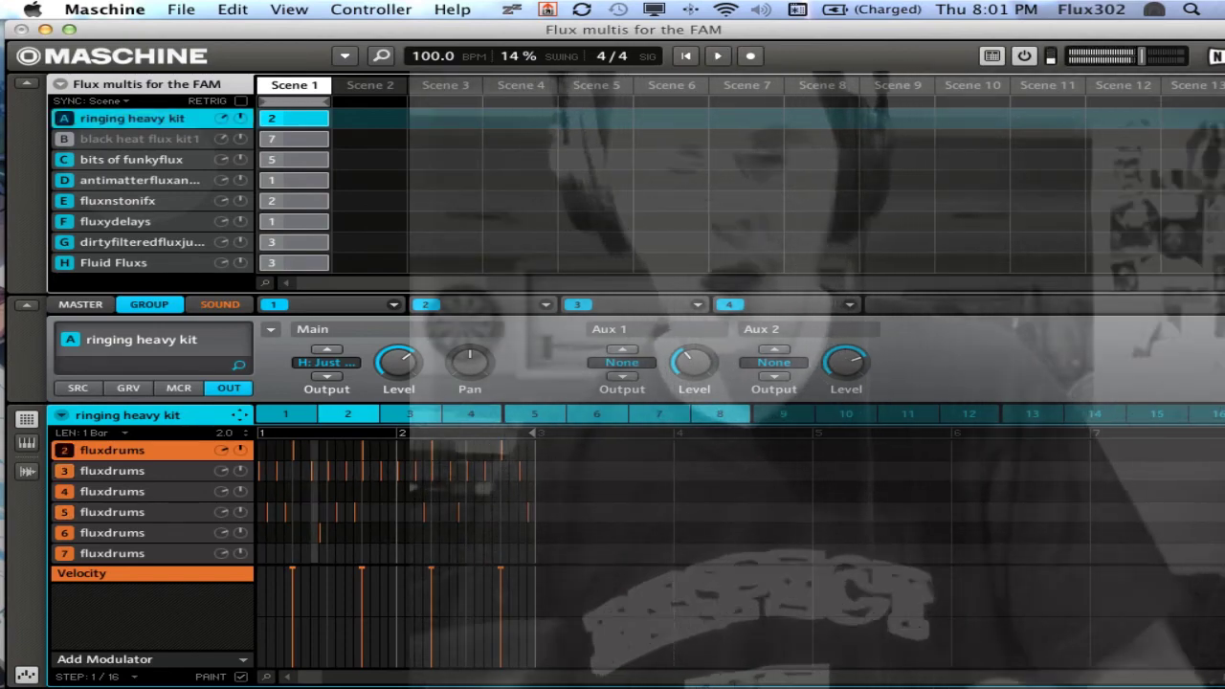
click(113, 262)
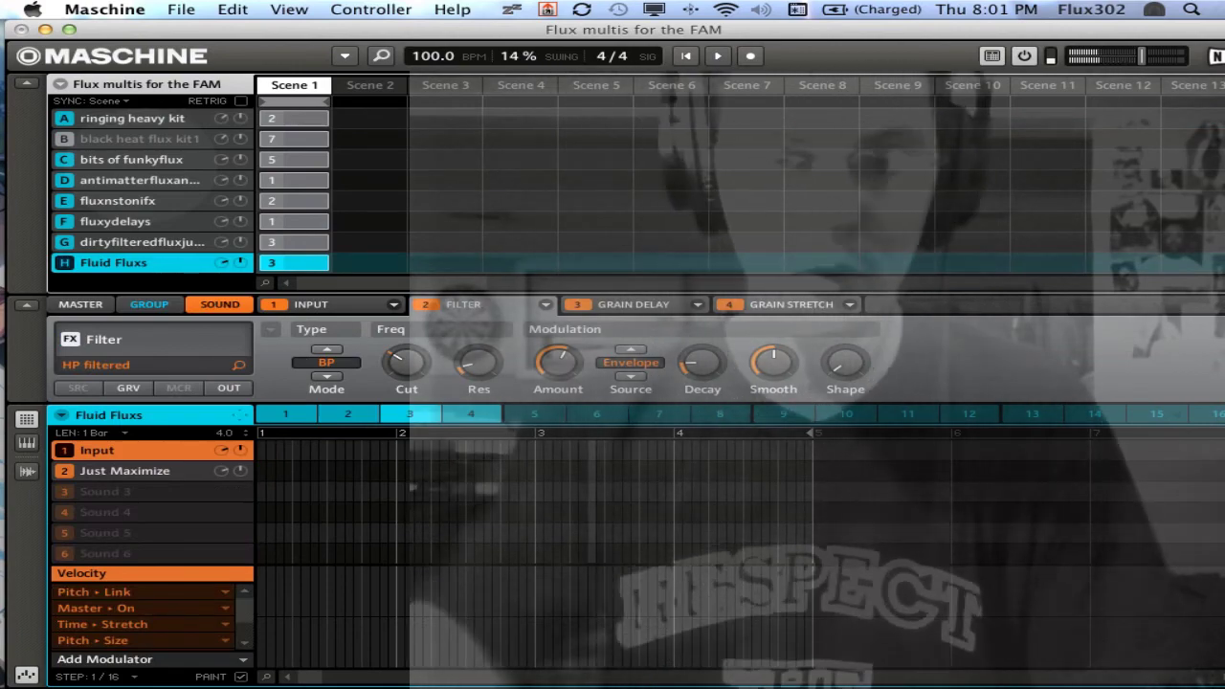
key(space)
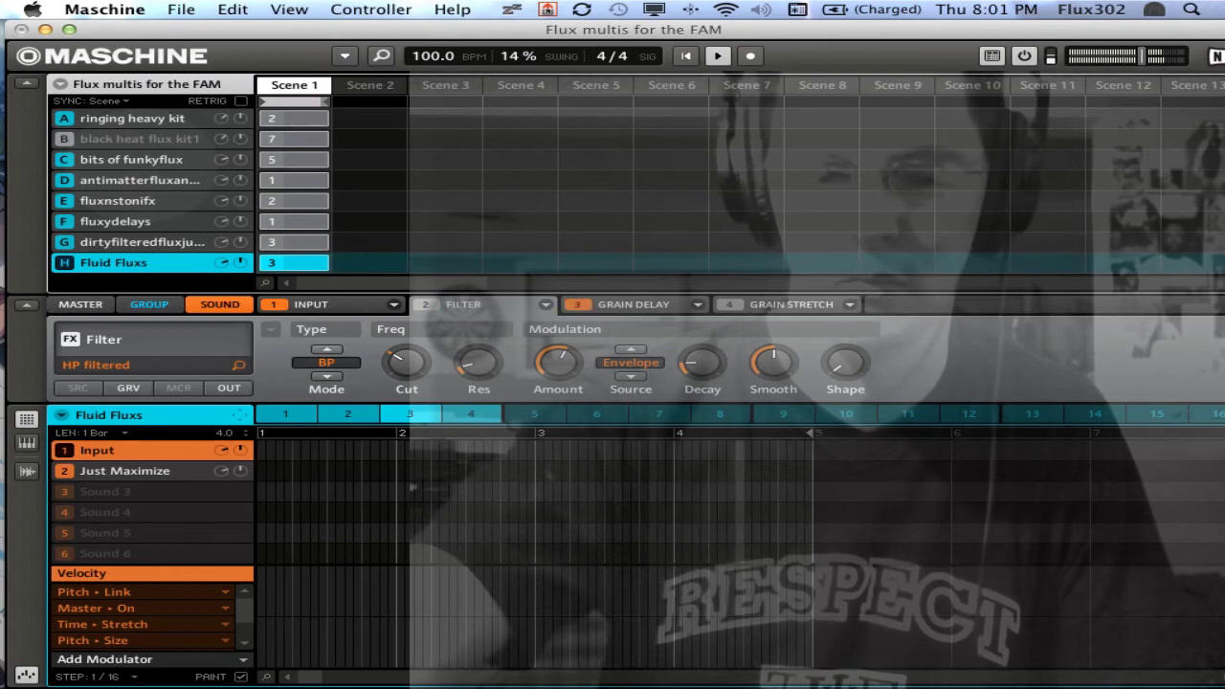
Route the ringing heavy kit's main output to H: Input and audition the Input sound's Filter, Grain Delay and Grain Stretch.
click(132, 118)
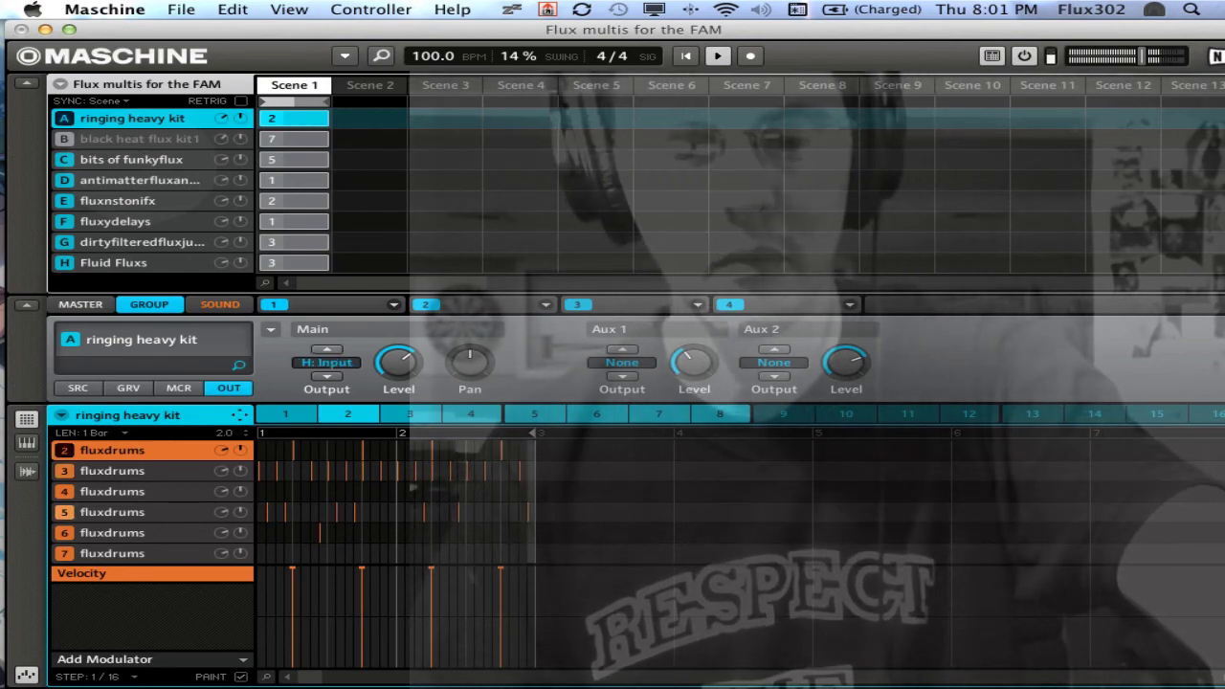
click(114, 262)
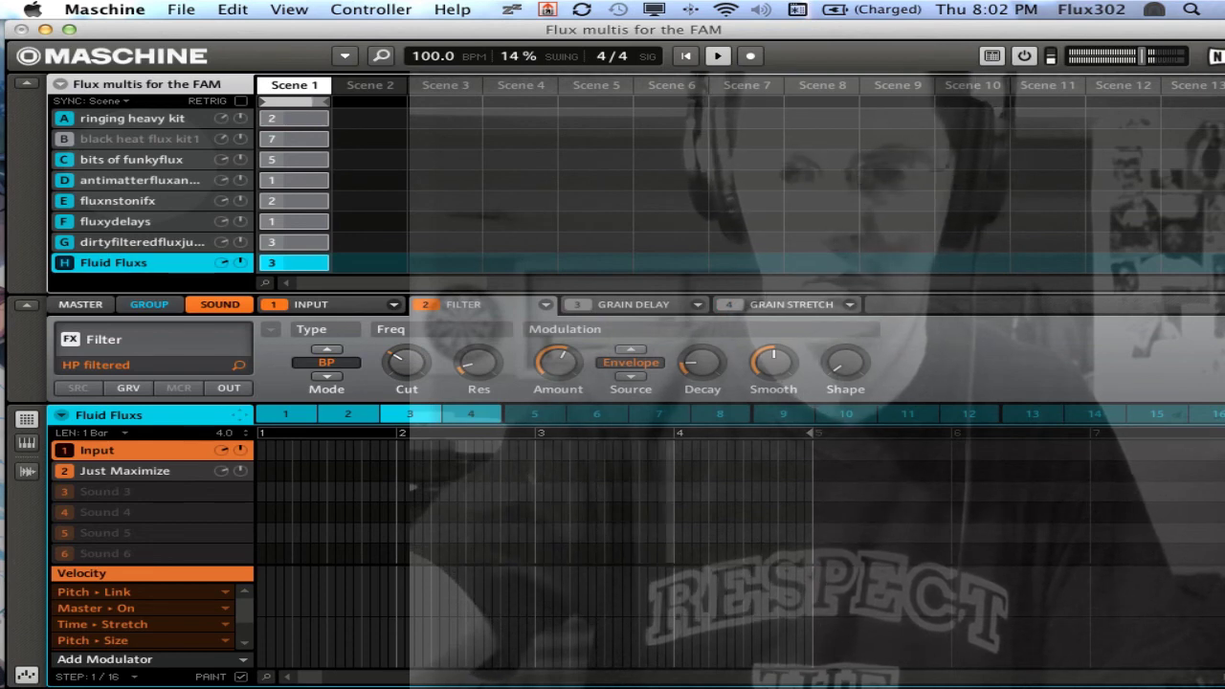
click(124, 469)
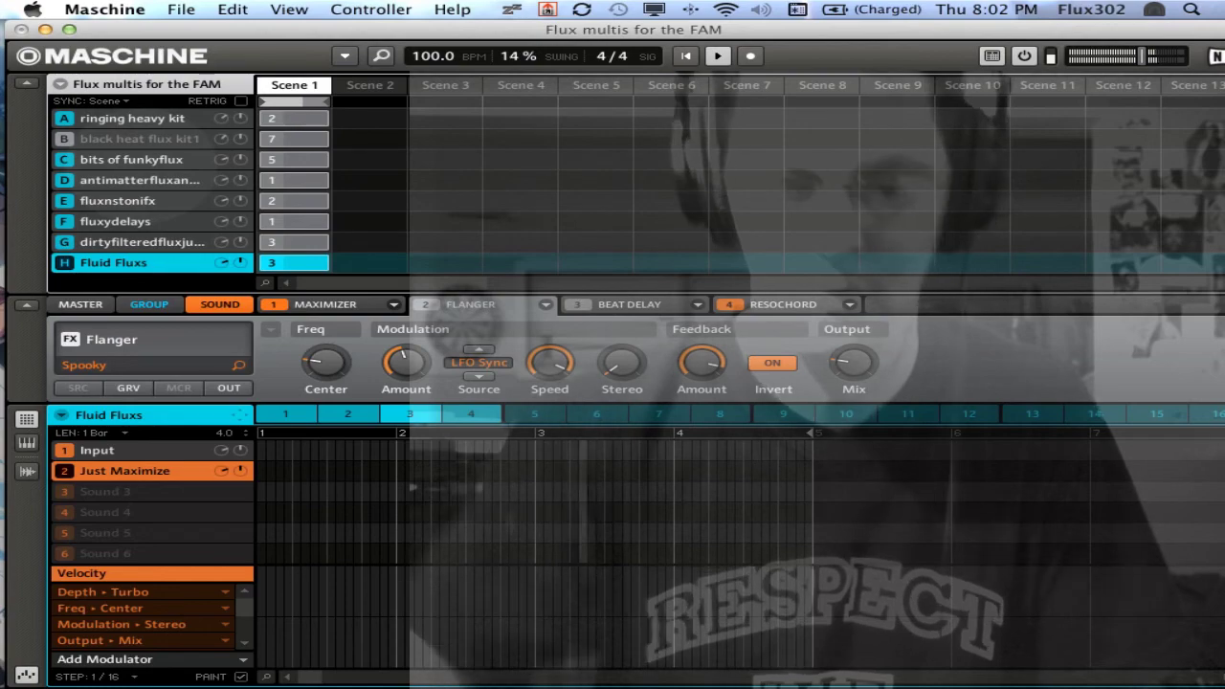
click(124, 450)
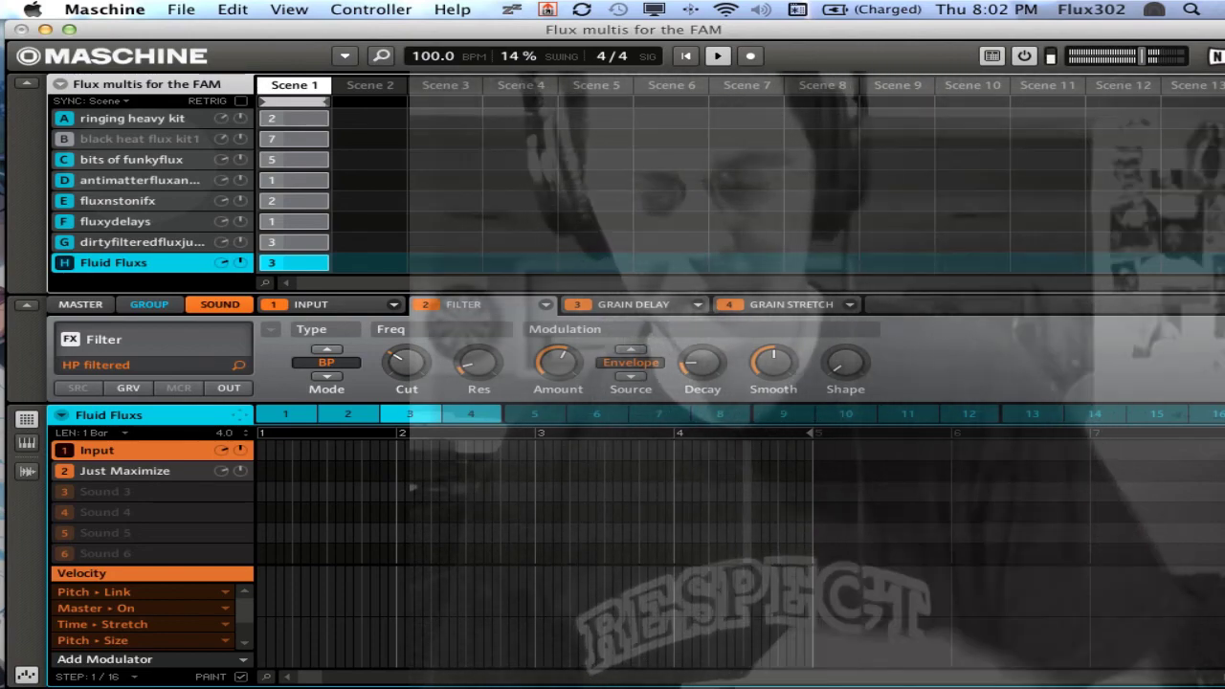
Bypass the Input sound's Filter, Grain Delay and Grain Stretch, and set the Just Maximize sound's Resochord to String mode with Beat Delay enabled.
click(124, 470)
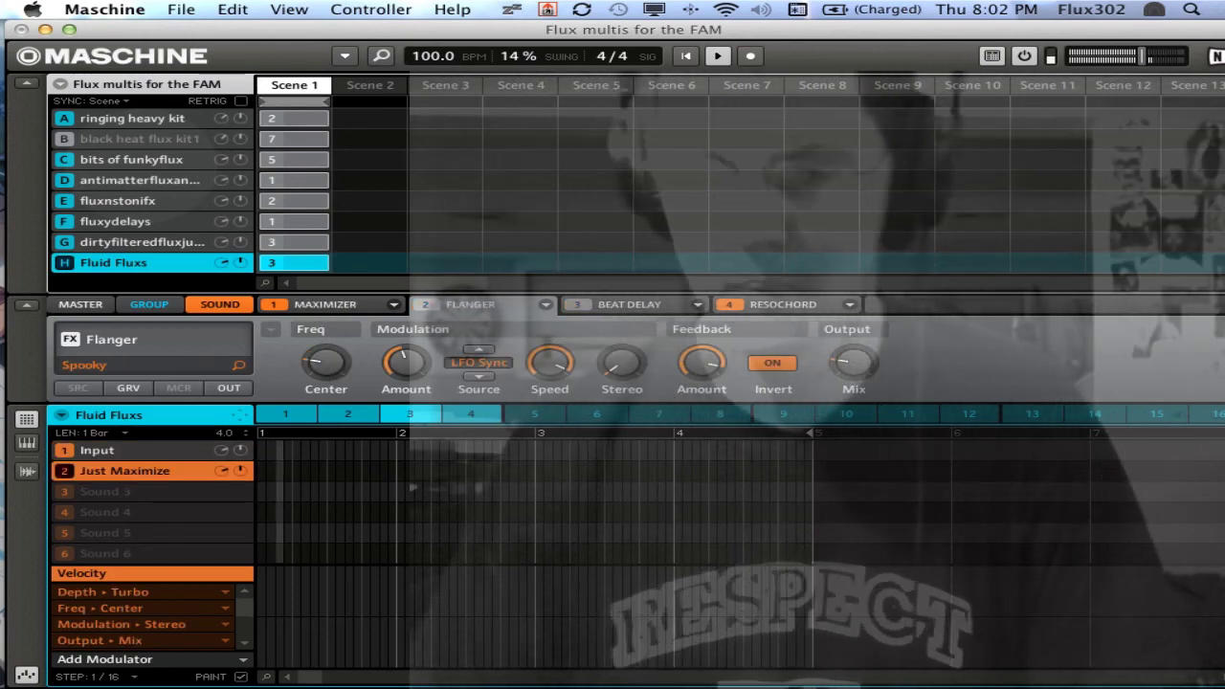
click(783, 304)
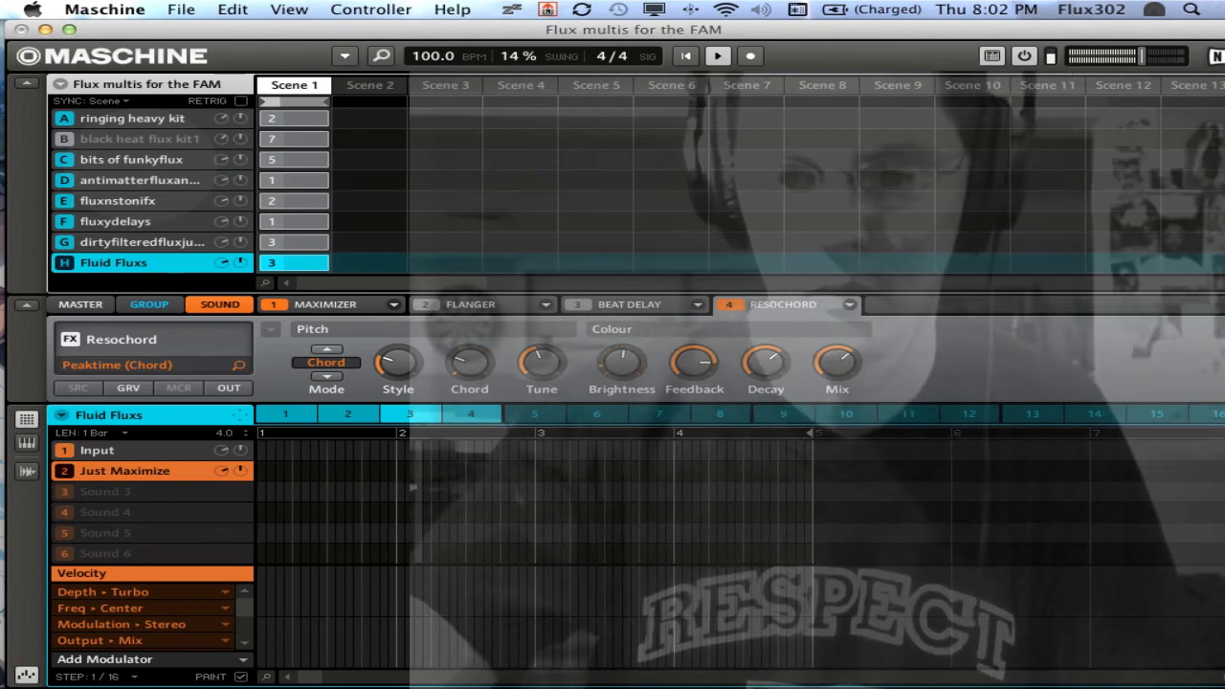
click(97, 450)
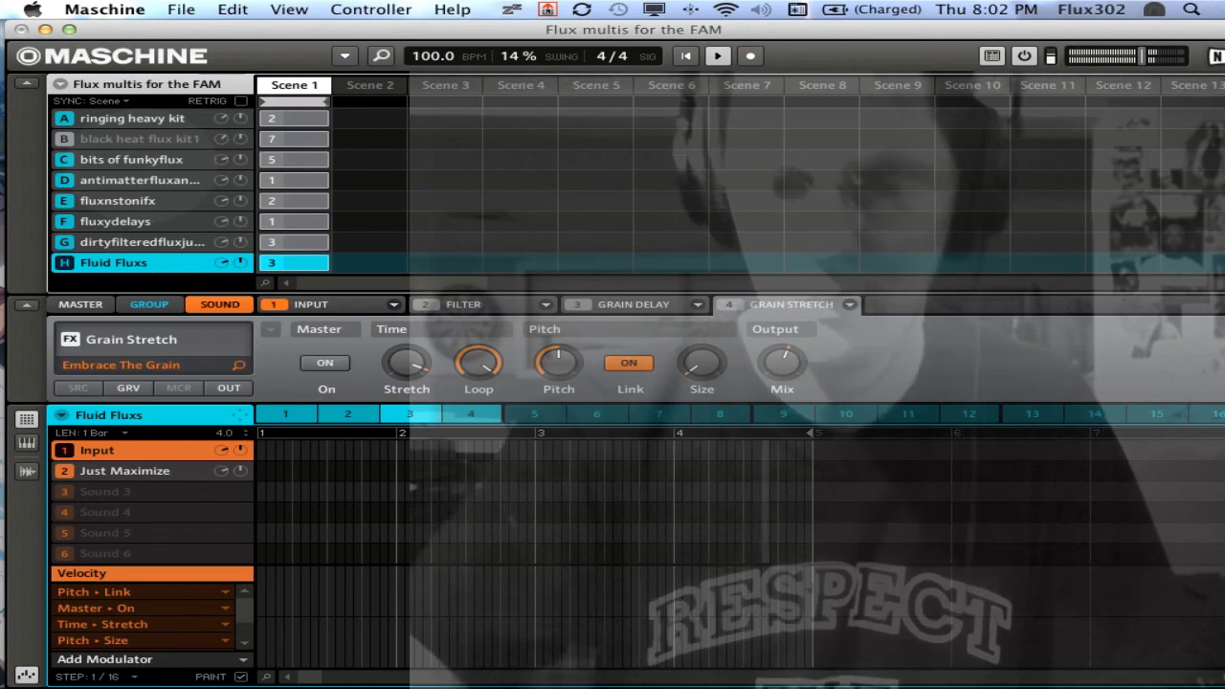
click(124, 469)
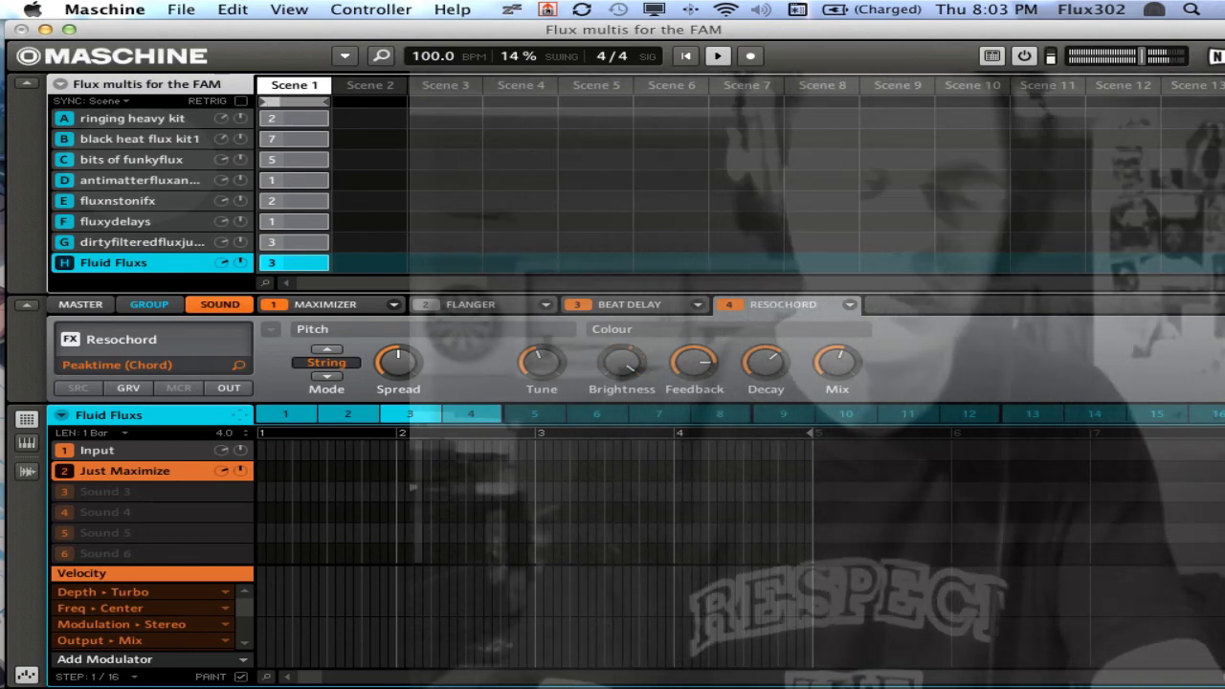
Lower the main output level of black heat flux kit1 and raise the Resochord mix on the Fluid Fluxs group's Just Maximize sound.
click(140, 139)
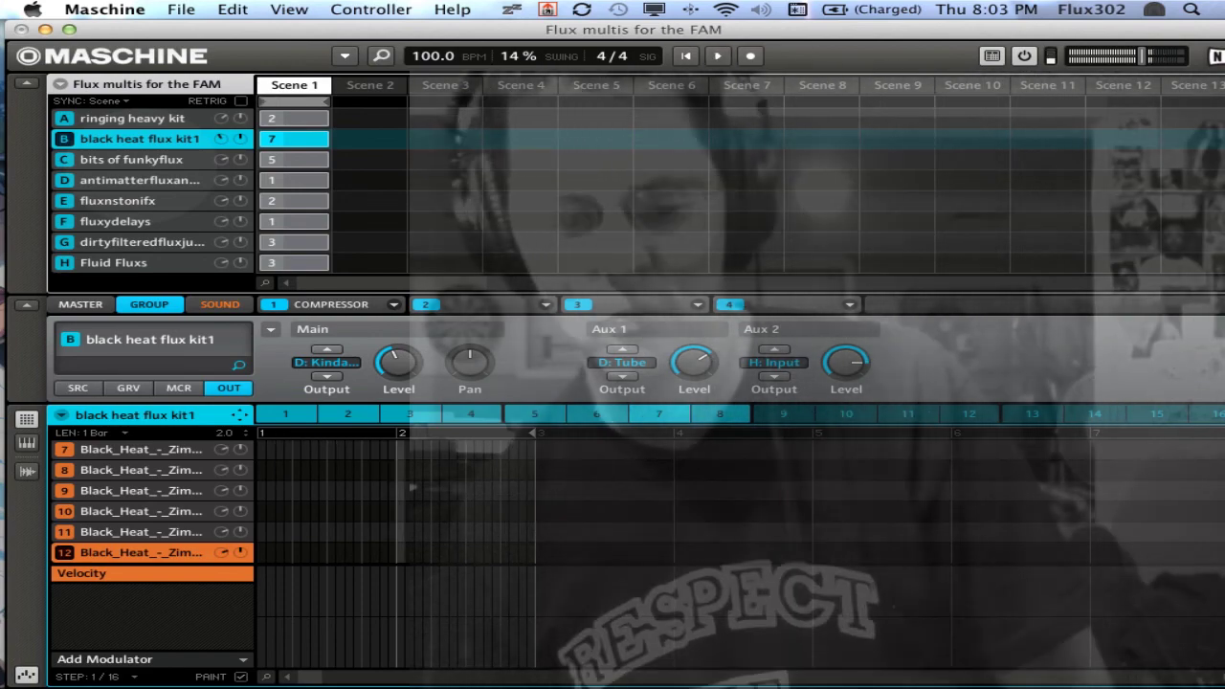
click(114, 263)
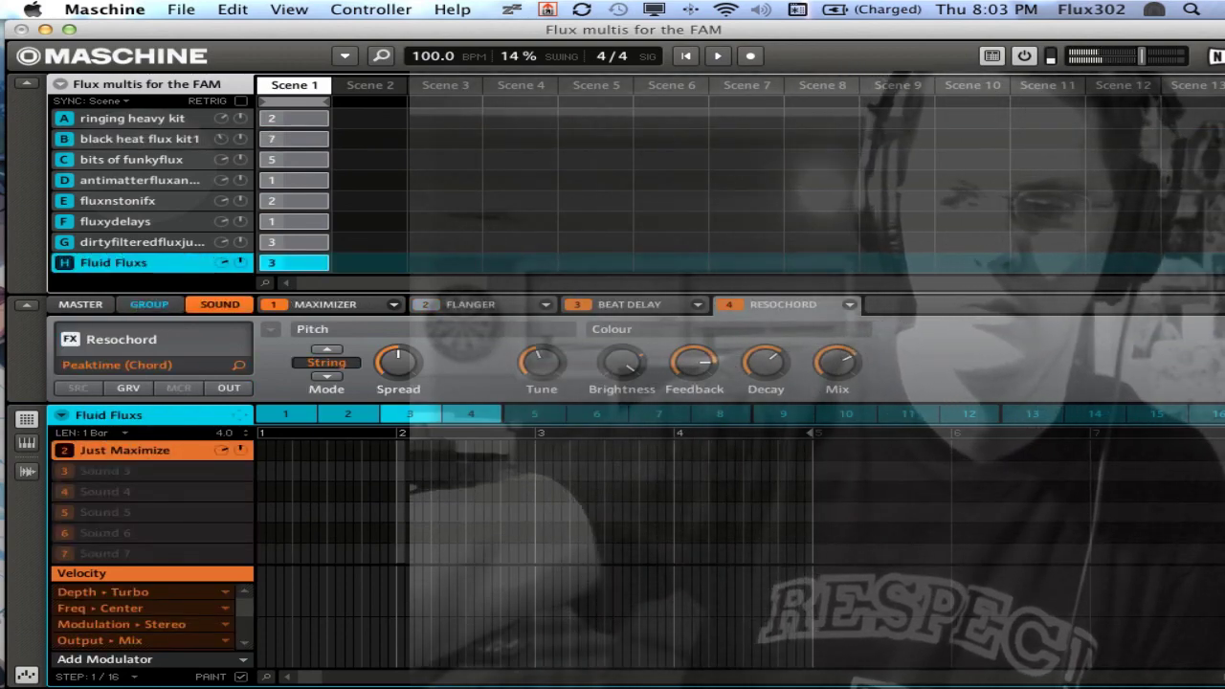